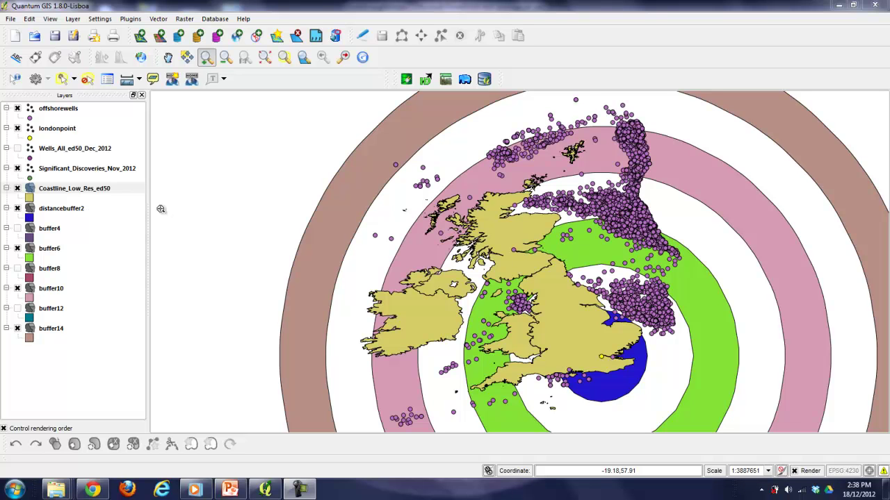
Switch on the buffer4, buffer8 and buffer12 layers so every ring from 2 to 14 shows.
left_click(299, 490)
left_click(319, 446)
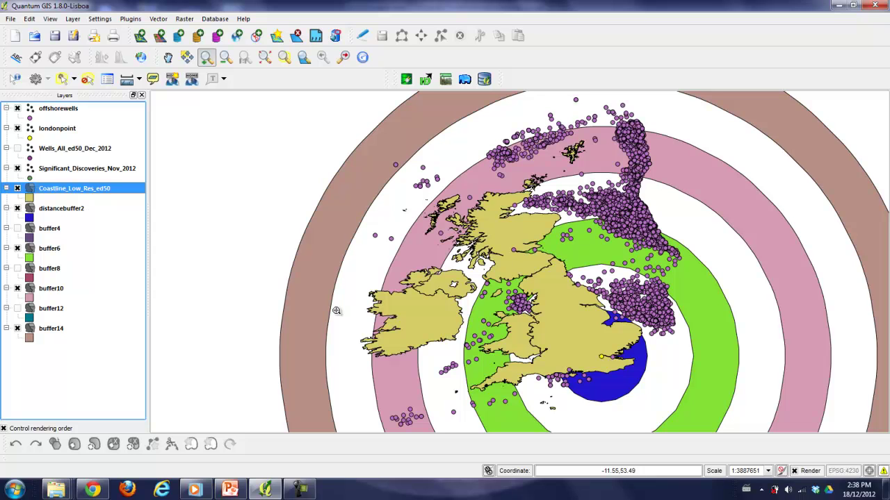
left_click(18, 228)
left_click(17, 268)
left_click(17, 308)
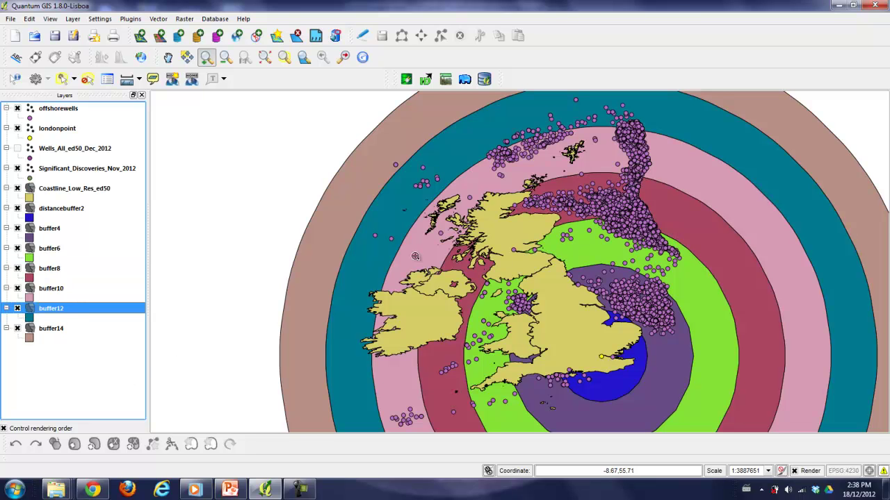
left_click(60, 331)
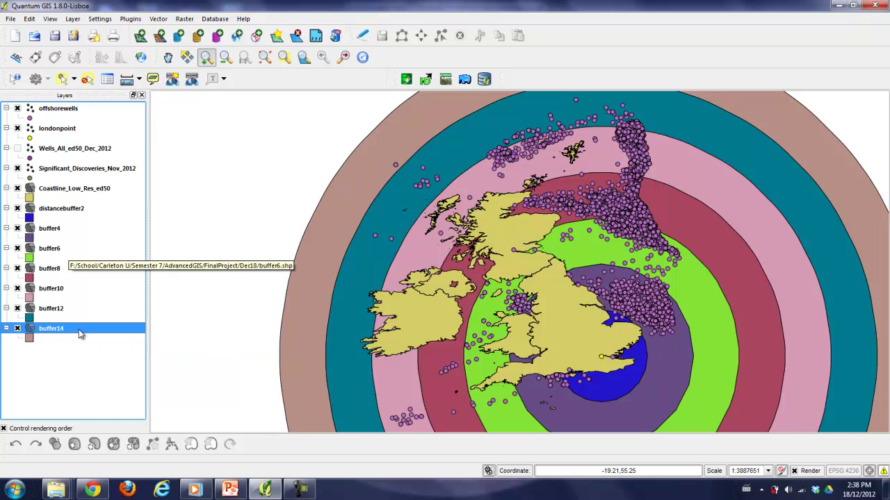
Find slide 14 listing greyscale values 240 to 150 in PowerPoint, then minimise it.
left_click(230, 490)
scroll(88, 287, "up", 3)
left_click(79, 157)
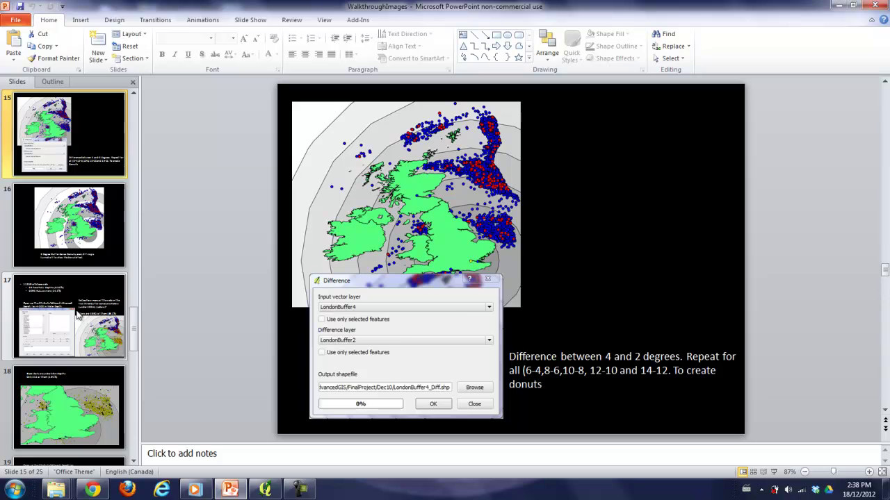
left_click(78, 308)
scroll(79, 307, "up", 3)
left_click(79, 308)
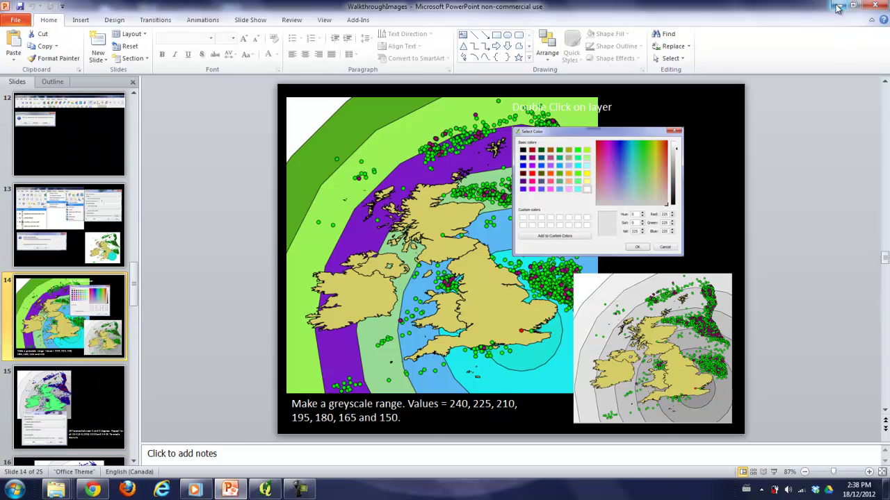
left_click(841, 5)
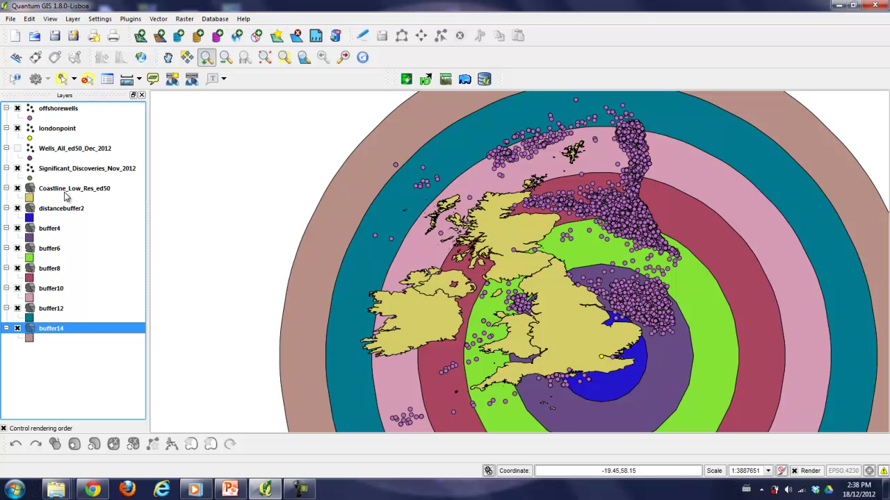
Open distancebuffer2's layer properties and start a colour change, cancelling after a mistyped value.
left_click(67, 214)
right_click(67, 217)
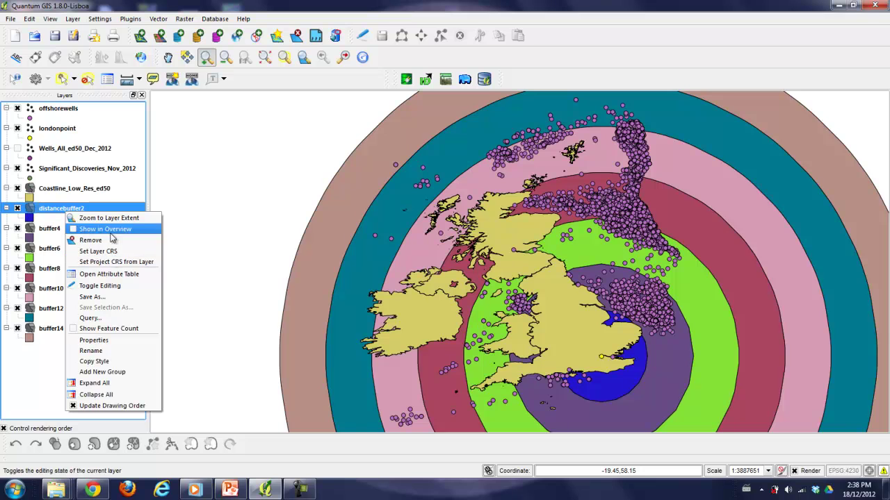
left_click(50, 210)
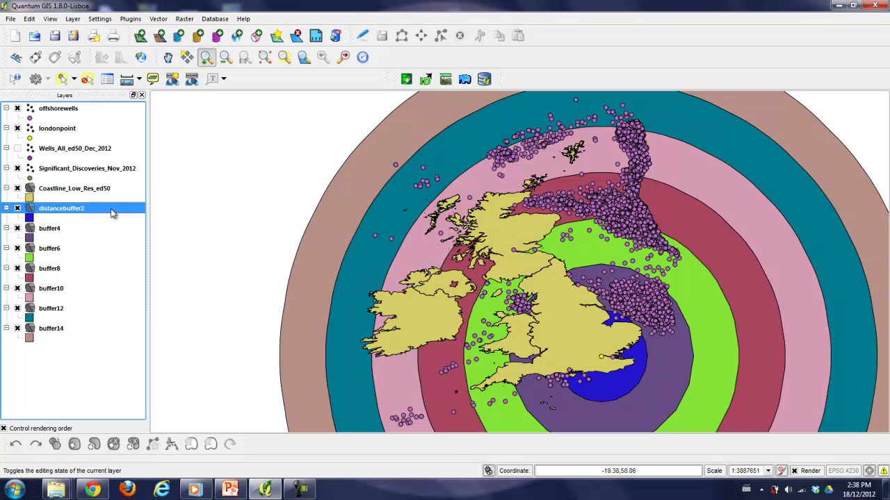
double_click(51, 214)
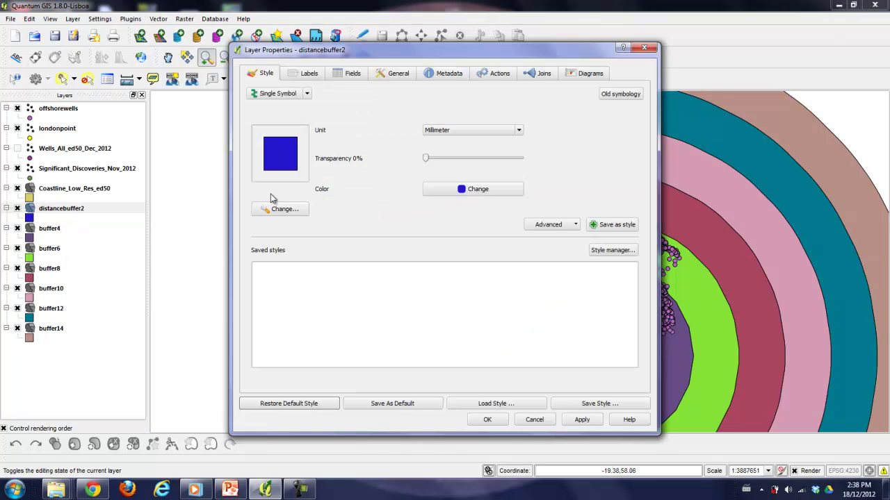
left_click(474, 194)
left_click(517, 300)
type("244")
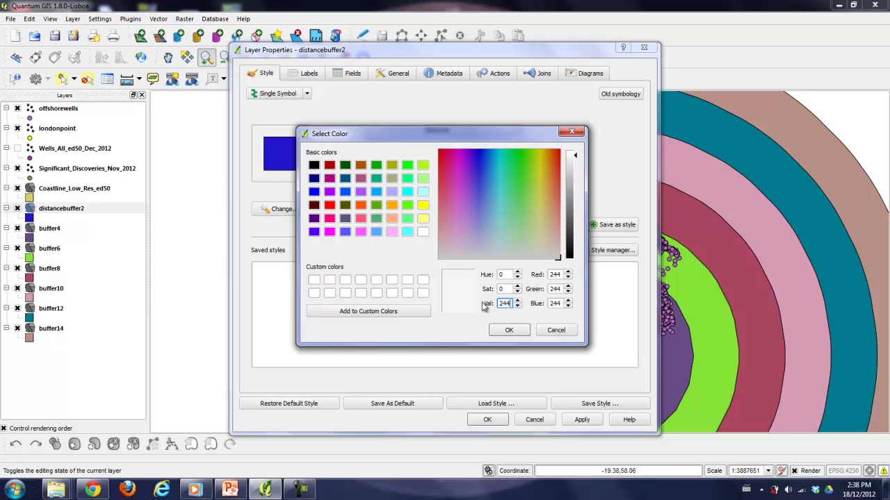
type("2")
key("BackSpace")
left_click(556, 330)
Check the slide's greyscale values, then set distancebuffer2's fill to grey value 150.
left_click(227, 491)
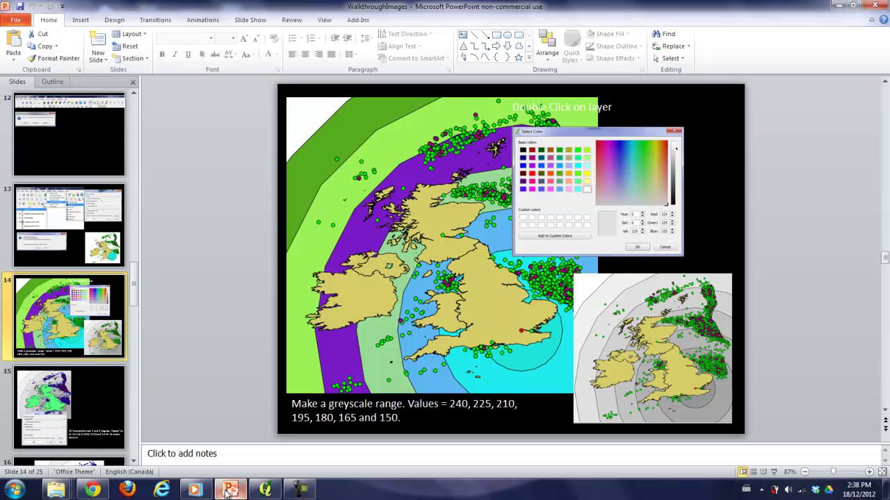
left_click(227, 491)
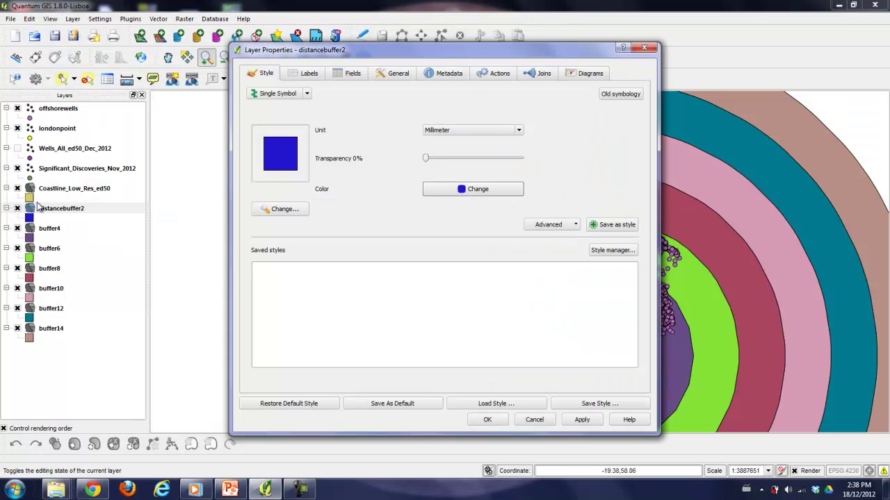
left_click(490, 198)
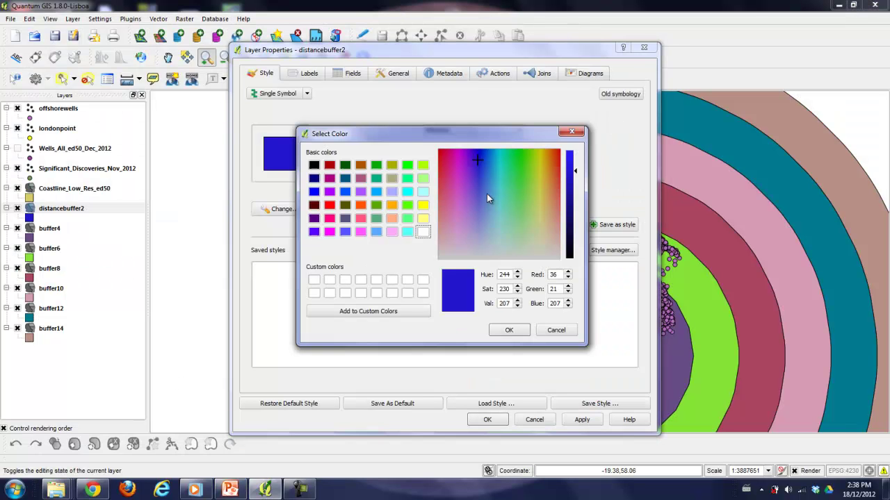
double_click(503, 303)
type("150")
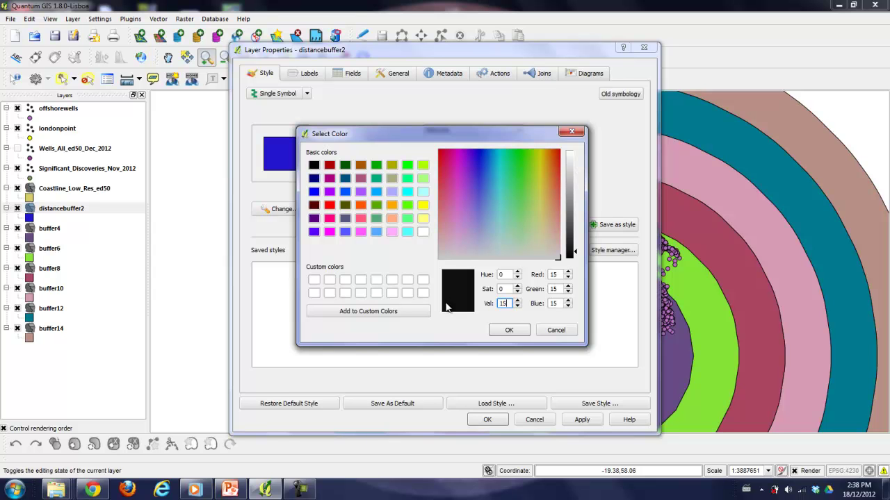
left_click(497, 331)
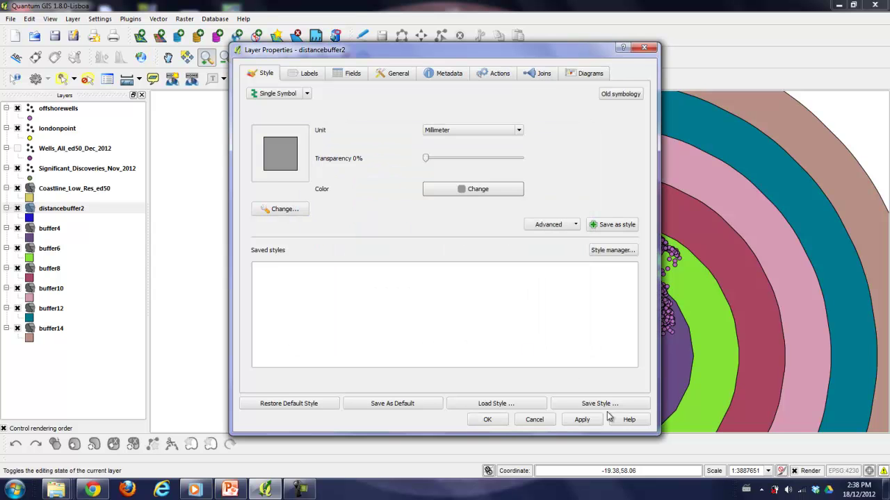
left_click(582, 419)
left_click(491, 419)
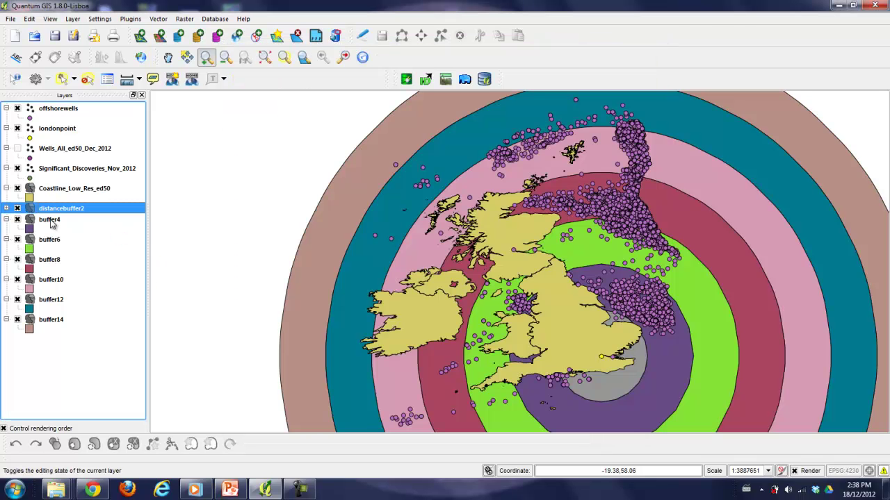
Give buffer4 a grey fill of value 165, checking the slide's greyscale list.
double_click(47, 219)
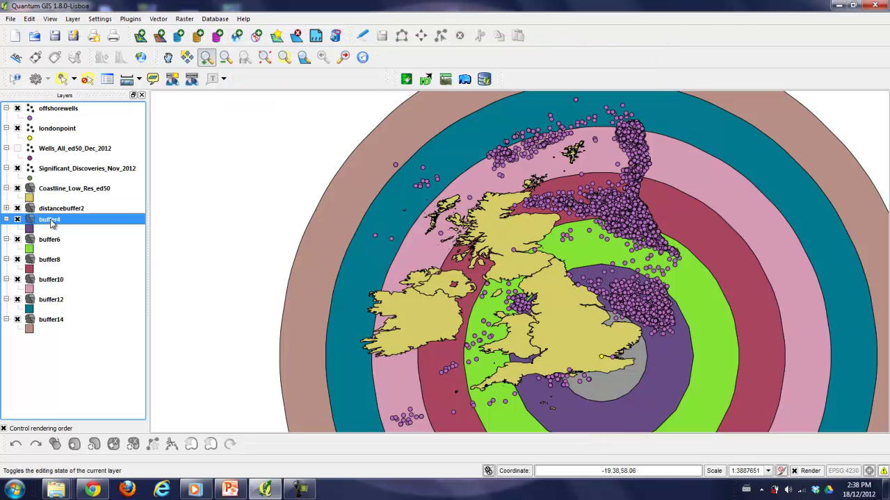
left_click(492, 190)
left_click_drag(493, 210, 509, 299)
double_click(509, 301)
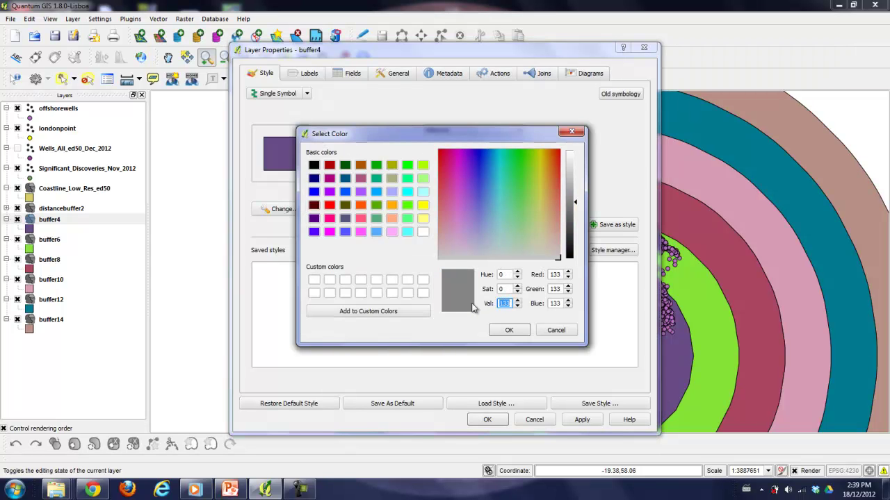
type("160")
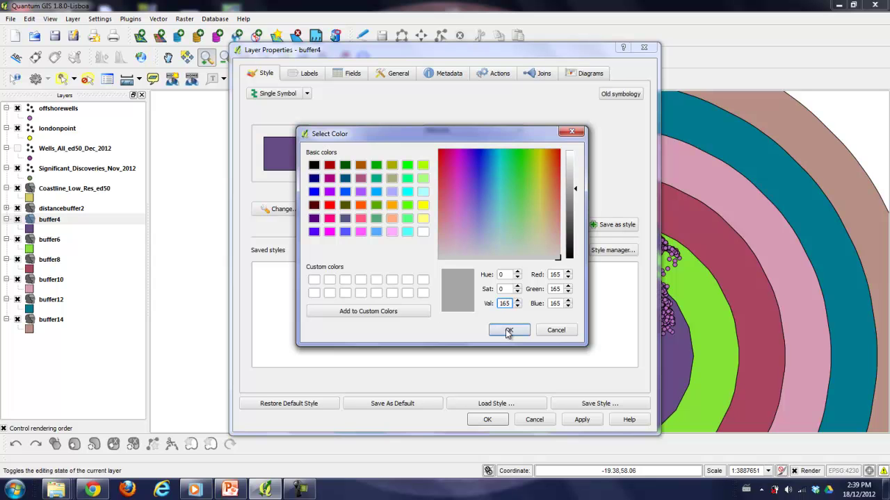
left_click(509, 330)
left_click(231, 490)
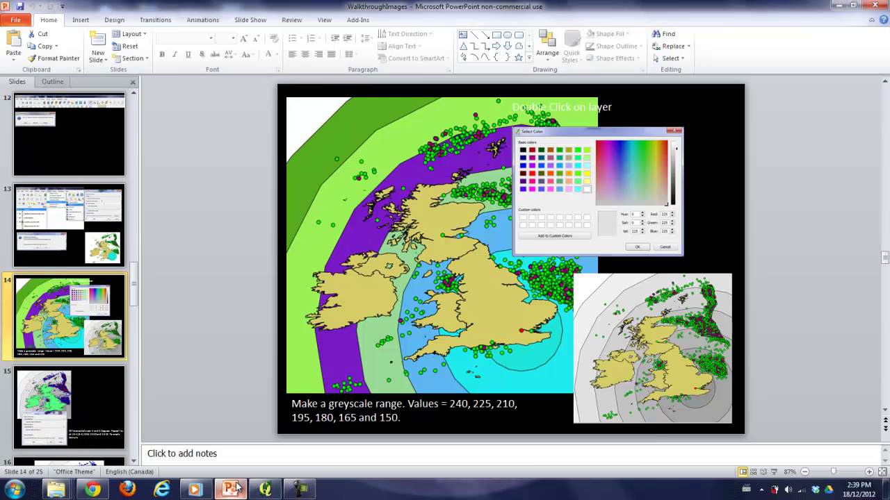
left_click(232, 489)
left_click(484, 420)
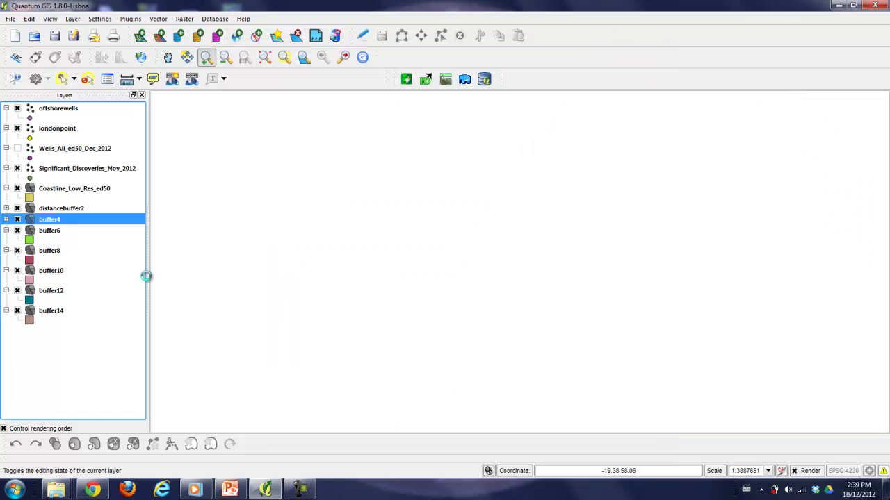
Set buffer6's fill colour to grey value 180.
double_click(46, 232)
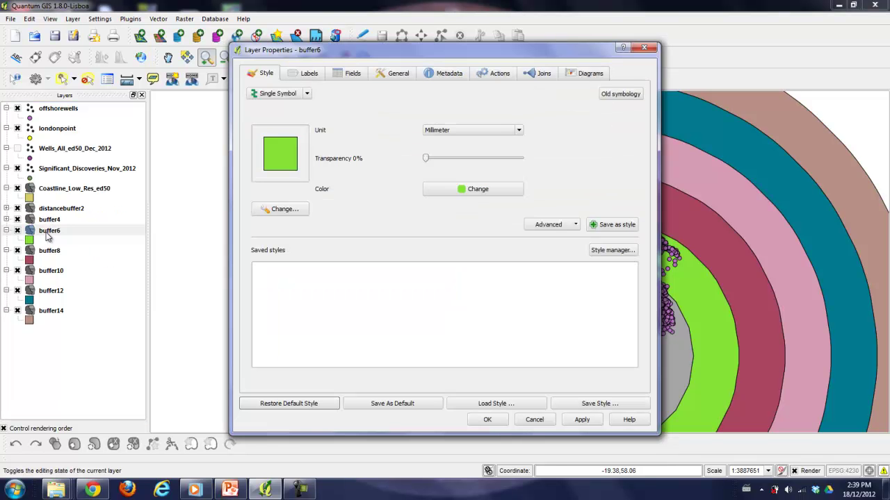
left_click(476, 189)
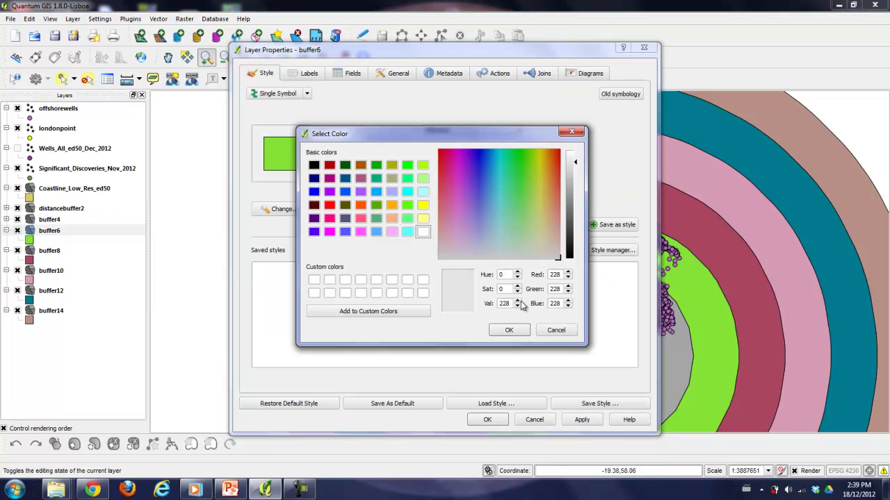
double_click(499, 304)
type("180")
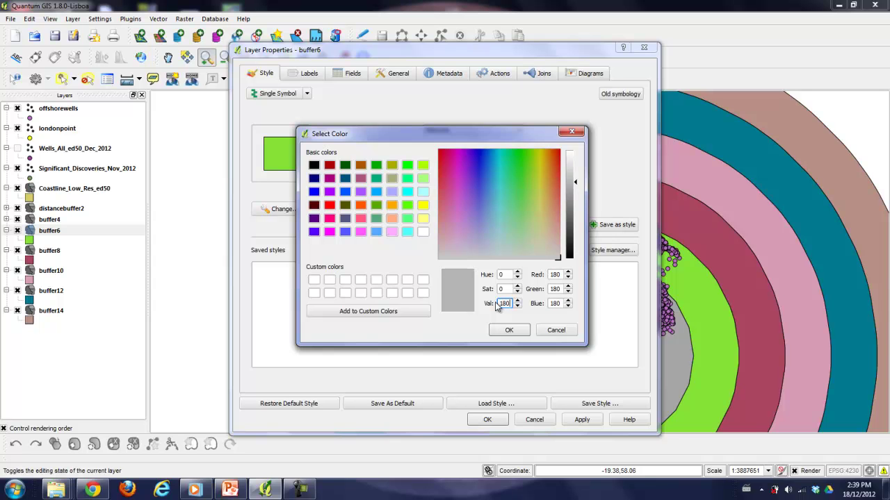
left_click(507, 330)
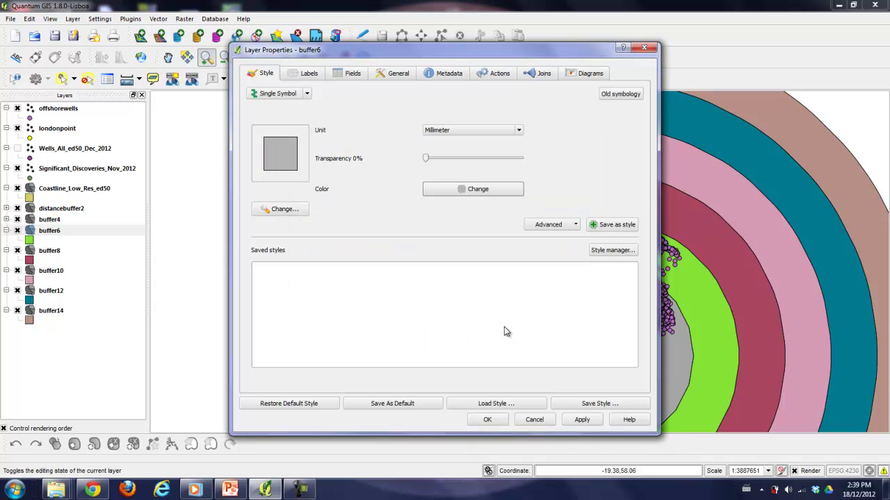
left_click(488, 419)
Set buffer8's fill colour to grey value 195.
double_click(95, 249)
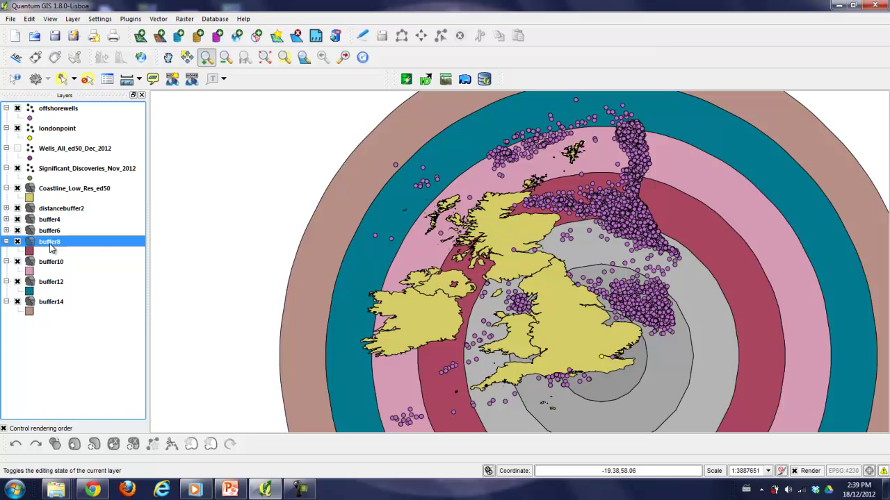
left_click(471, 191)
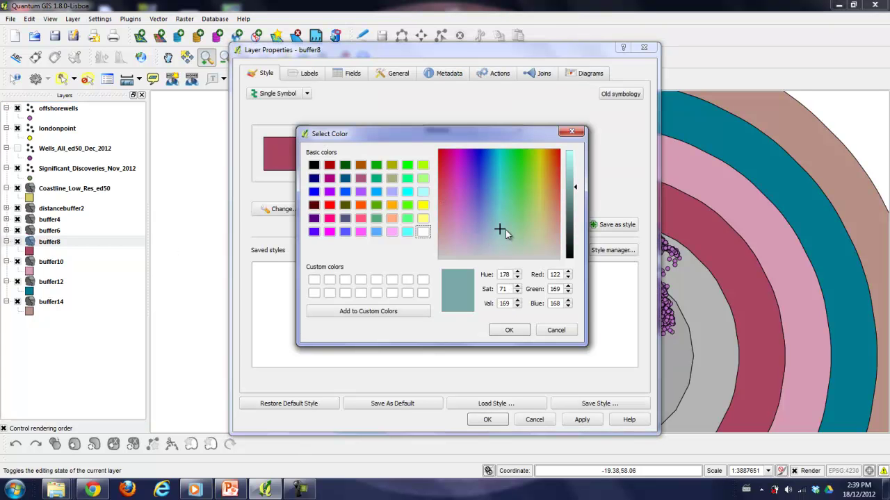
double_click(504, 303)
type("195")
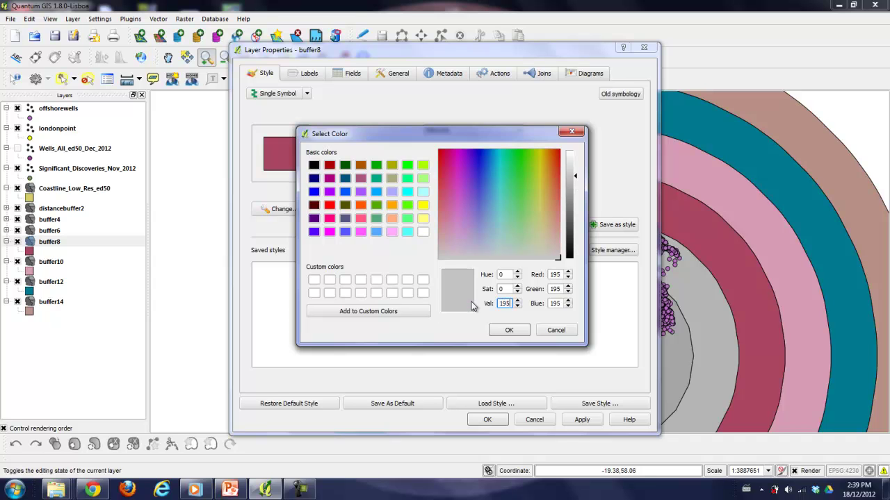
left_click(509, 331)
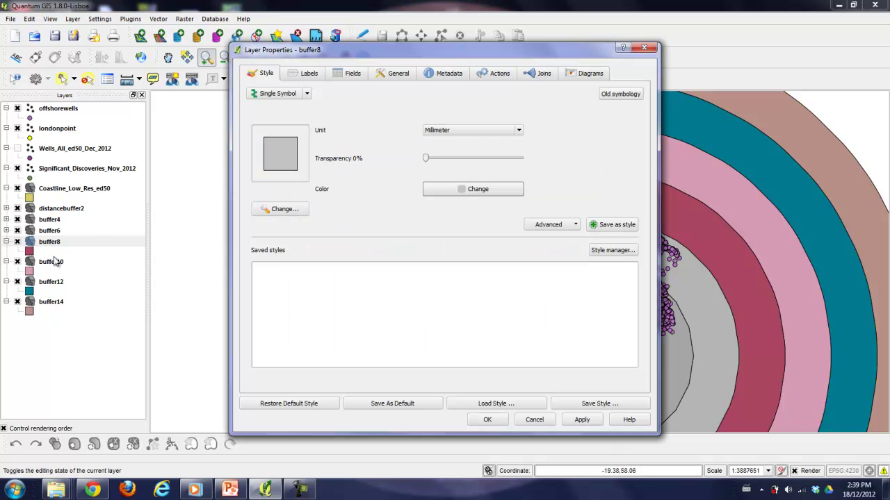
left_click(487, 419)
Recolour buffer10's fill to light grey value 210 and apply it.
double_click(61, 254)
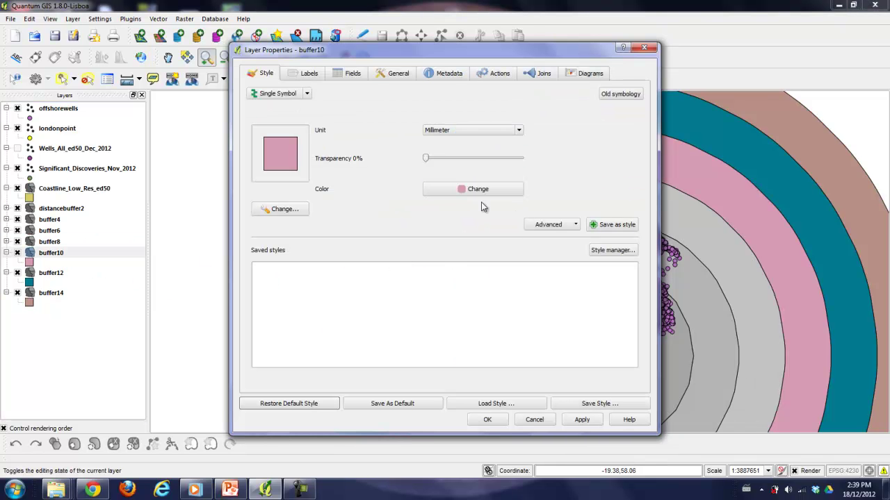
left_click(468, 189)
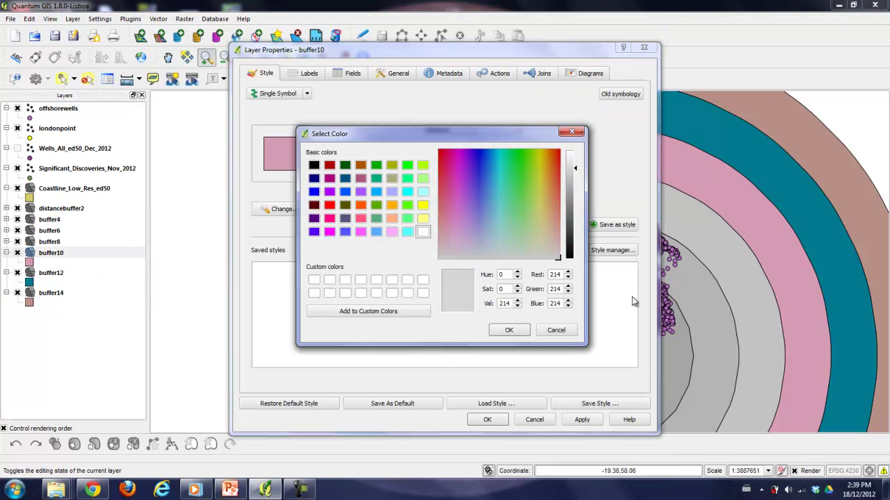
double_click(504, 303)
left_click_drag(511, 304, 454, 307)
type("210")
left_click(506, 331)
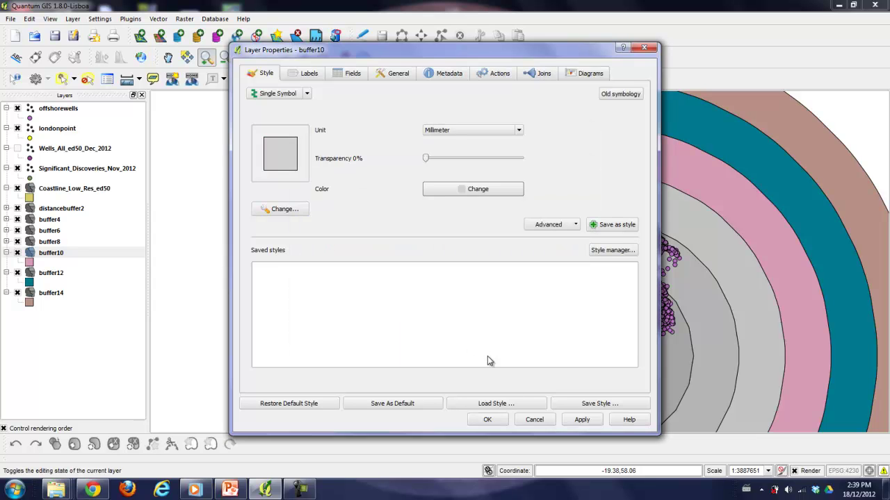
left_click(581, 420)
left_click(487, 419)
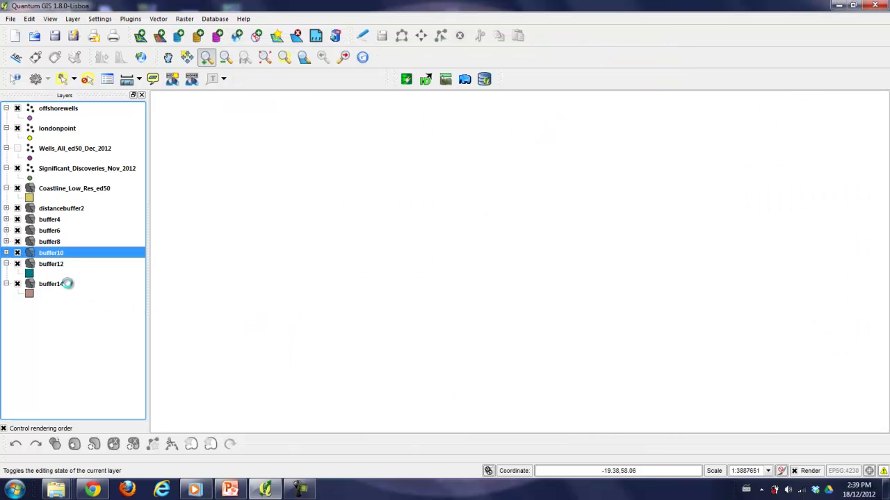
left_click(63, 271)
Set buffer12's fill colour to light grey value 220.
double_click(68, 273)
left_click(476, 189)
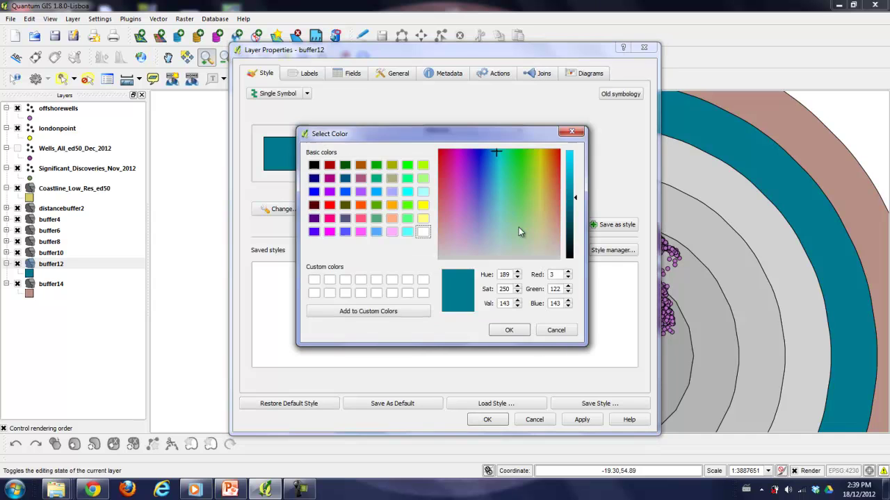
double_click(504, 303)
type("220")
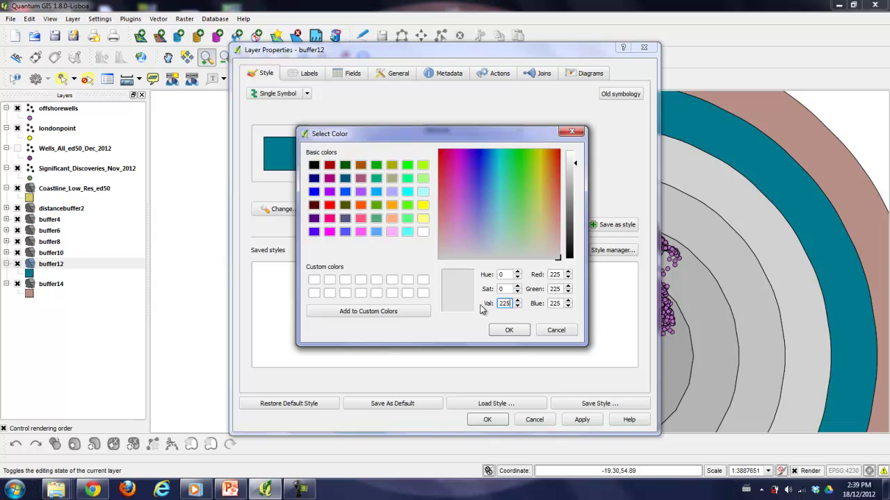
left_click(508, 330)
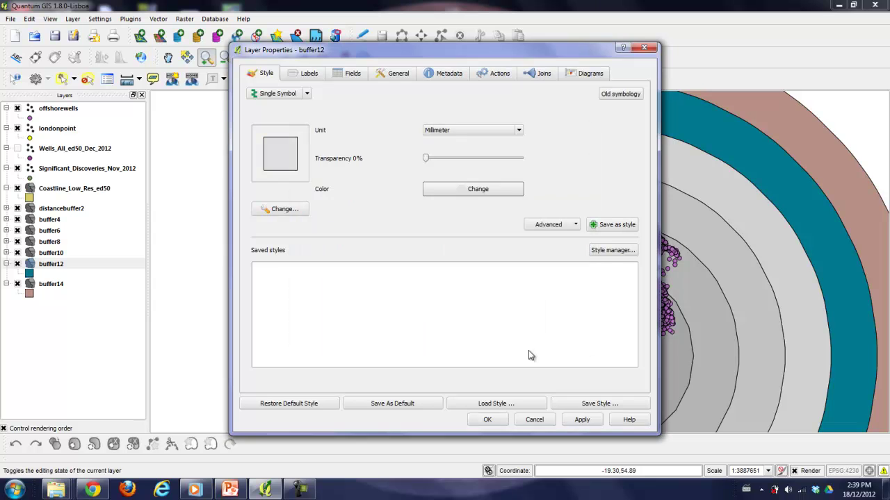
left_click(487, 419)
Choose a very pale grey of value 240 for buffer14's fill.
left_click(61, 274)
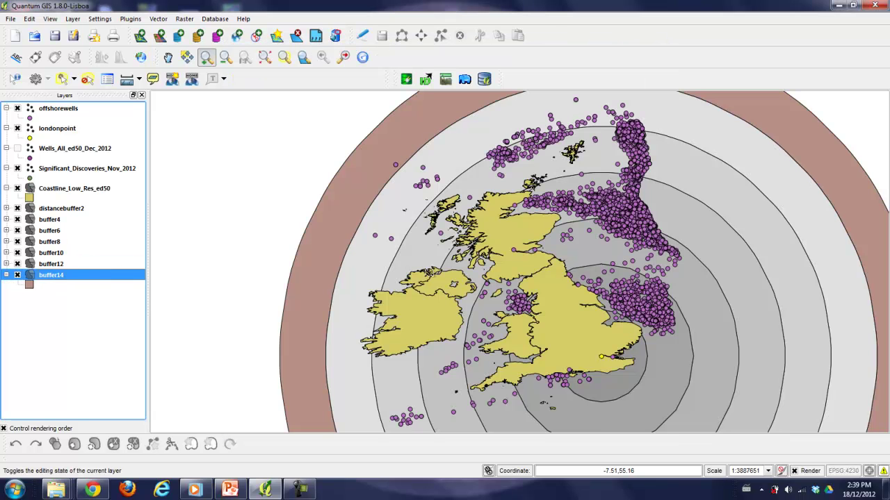
double_click(56, 276)
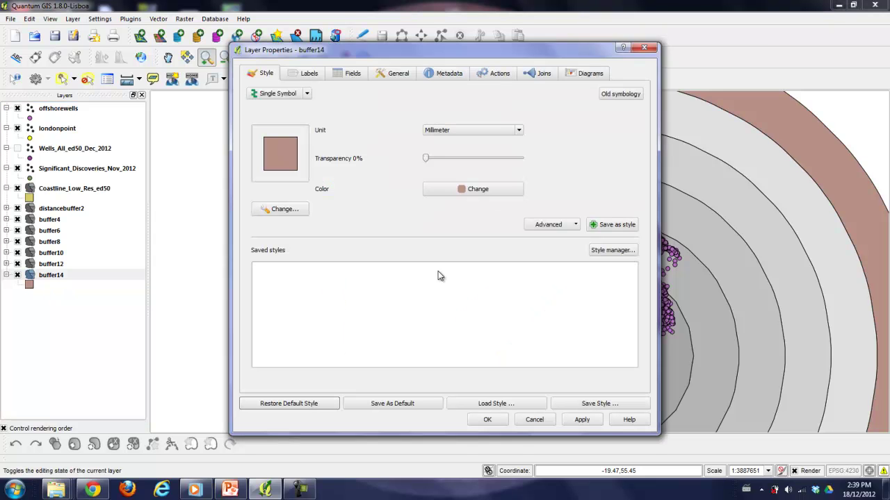
left_click(471, 190)
left_click(517, 300)
type("240")
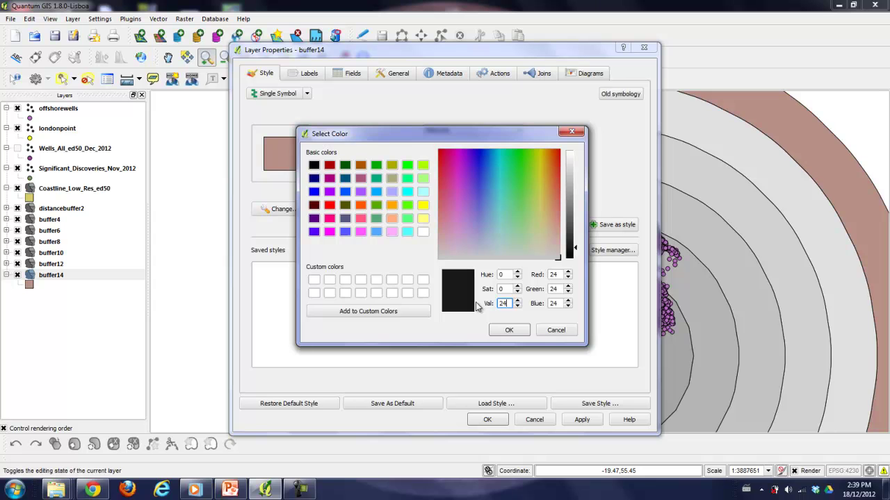
left_click(509, 330)
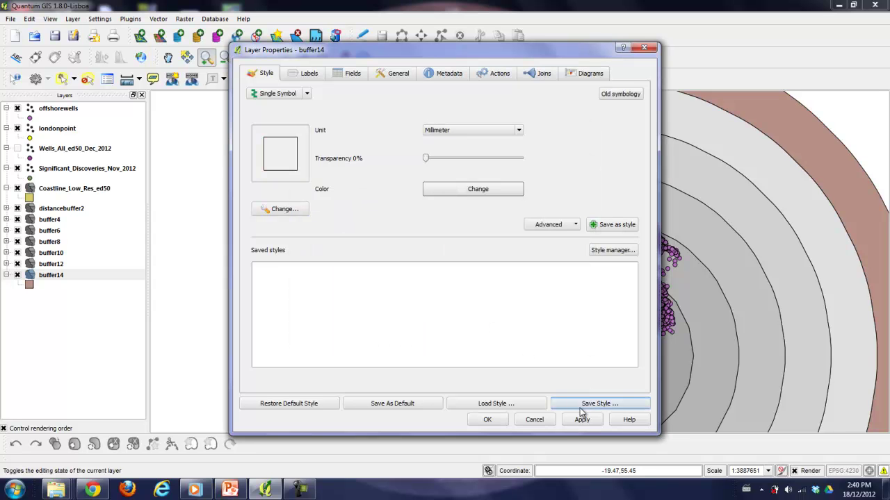
Apply buffer14's pale grey and expand legend swatches for distancebuffer2 and buffer4 through buffer14.
left_click(489, 420)
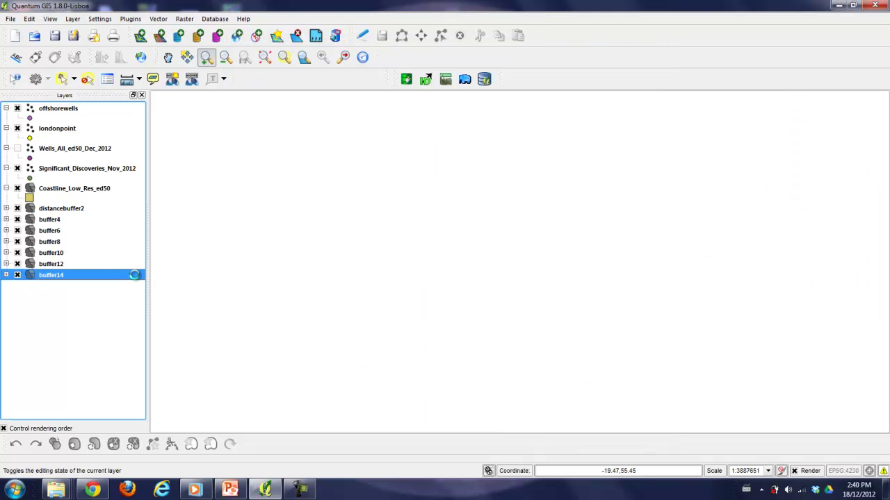
left_click(7, 208)
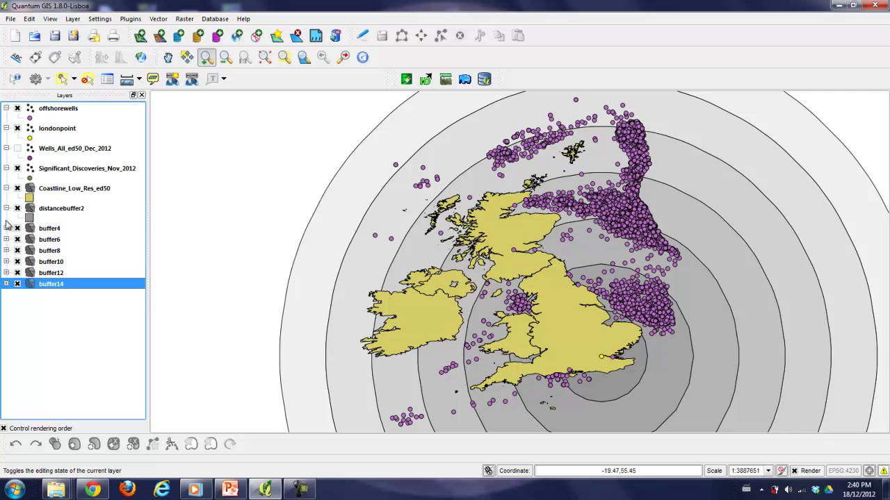
left_click(7, 228)
left_click(7, 249)
left_click(7, 268)
left_click(7, 288)
left_click(7, 309)
left_click(7, 328)
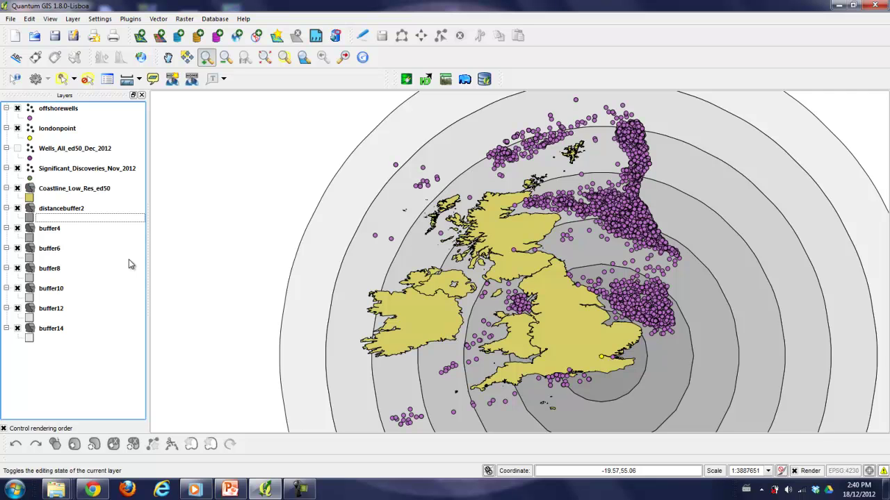
Remove Wells_All_ed50_Dec_2012 and move Significant_Discoveries_Nov_2012 to the top of the layer list.
left_click(47, 154)
right_click(47, 154)
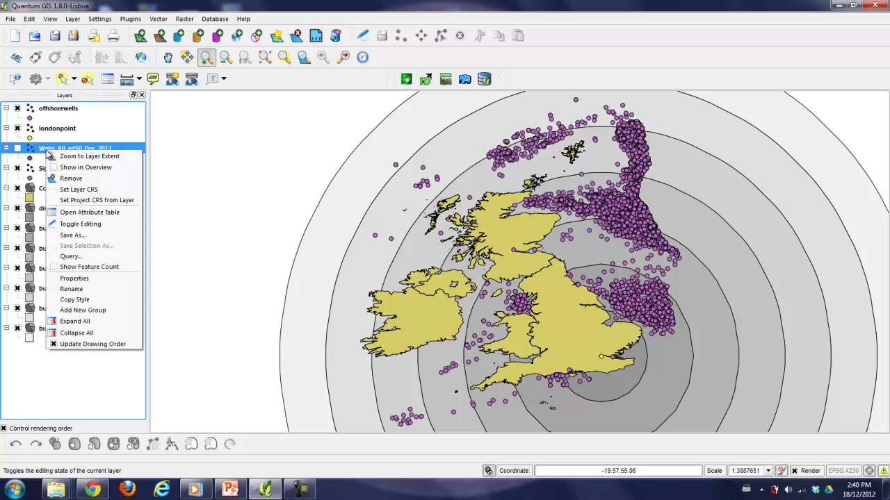
left_click(87, 180)
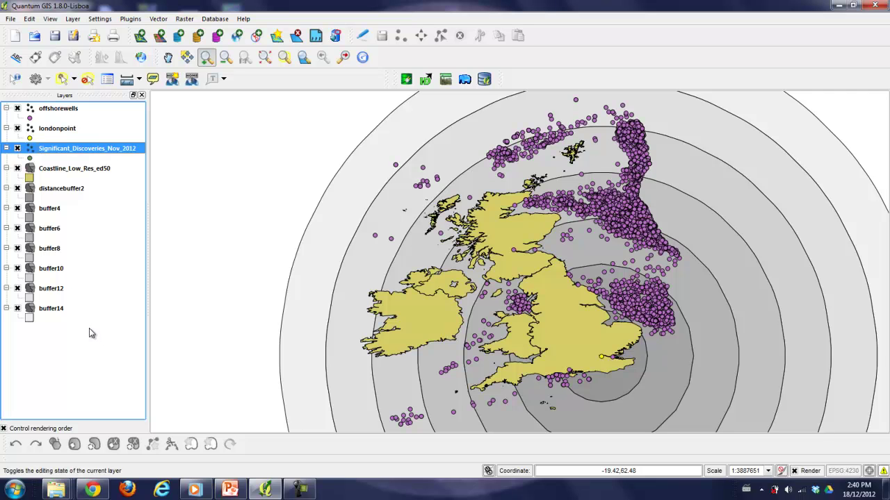
left_click_drag(78, 148, 91, 104)
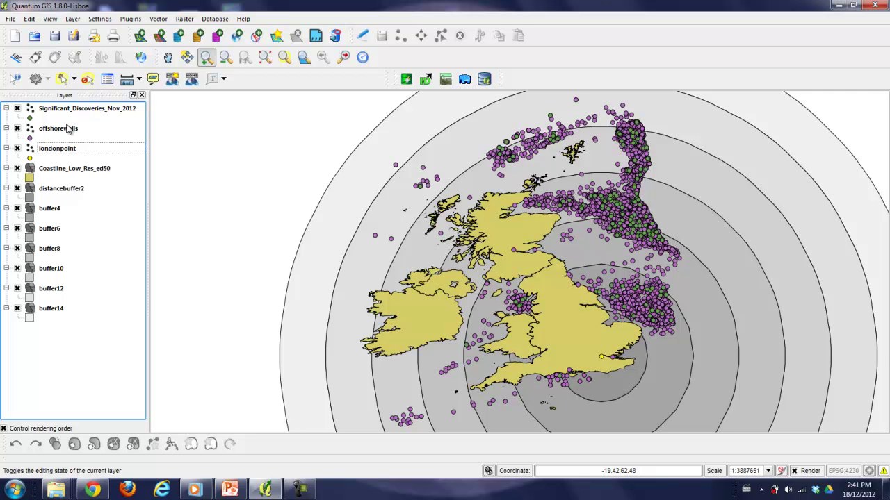
left_click(62, 134)
Open the offshorewells attribute table listing its 11239 well records.
right_click(62, 134)
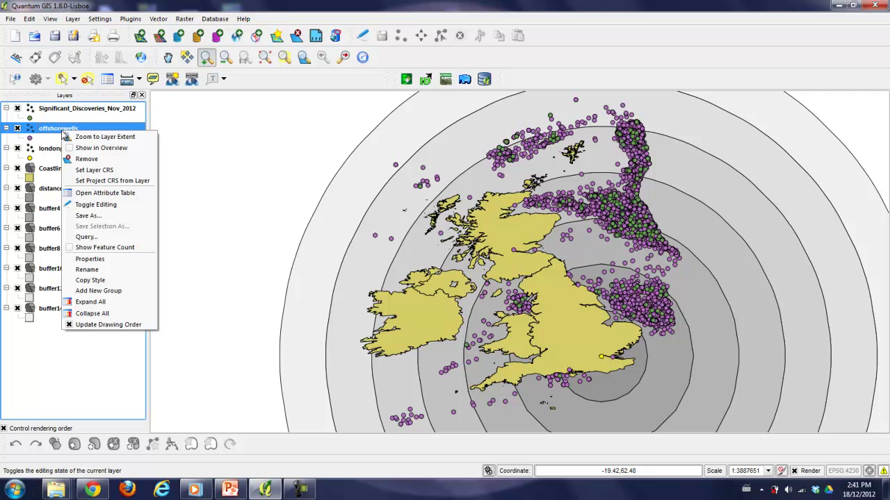
left_click(89, 193)
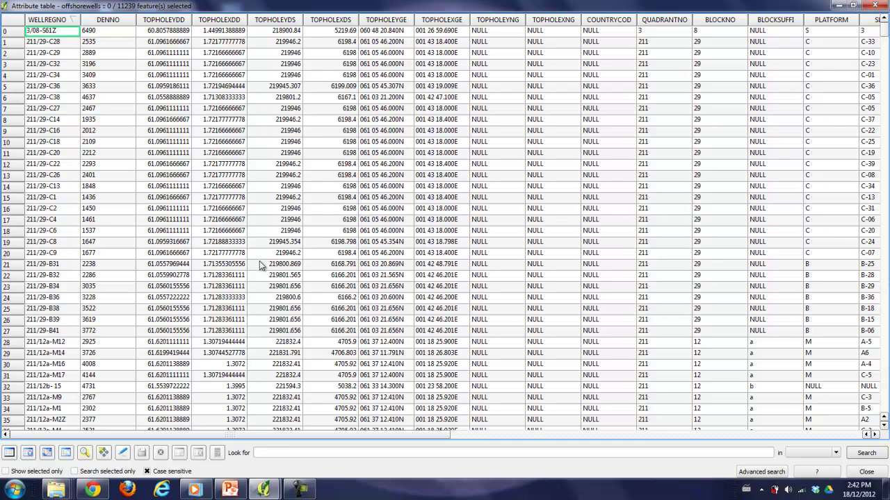
Sort the offshorewells table by WATERDEPTH, then by OPERATOR in reverse order.
left_click(275, 453)
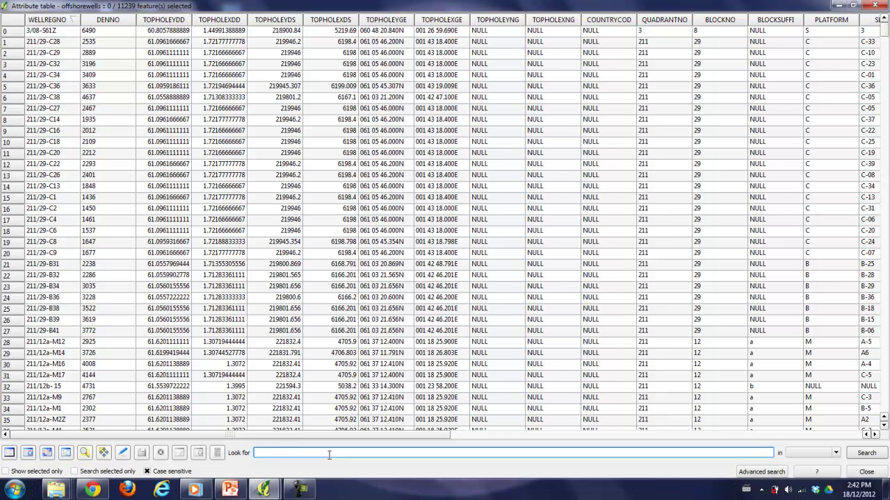
left_click_drag(278, 438, 697, 434)
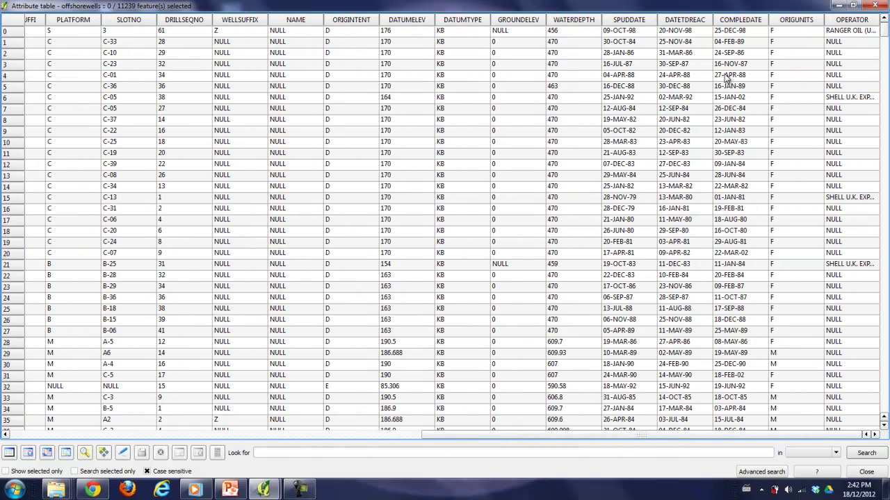
left_click(555, 25)
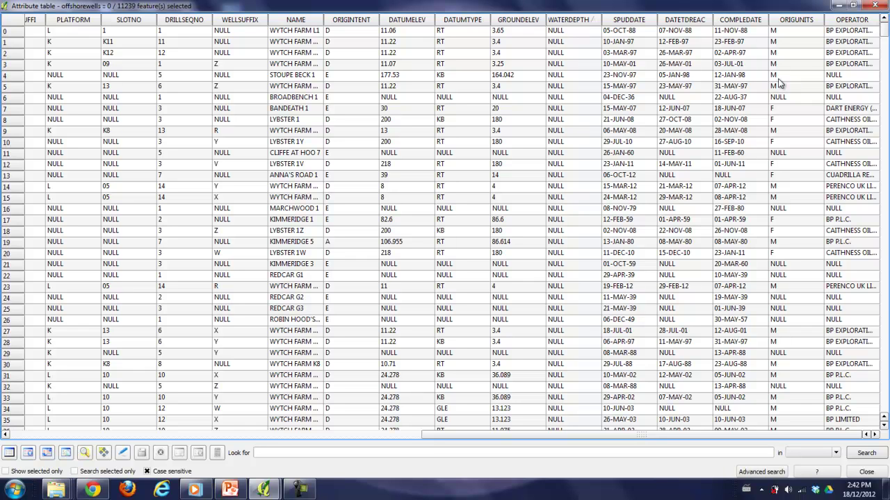
left_click(846, 21)
left_click(846, 21)
Search the OPERATOR column for AGIP, returning 5 matching wells.
left_click(508, 453)
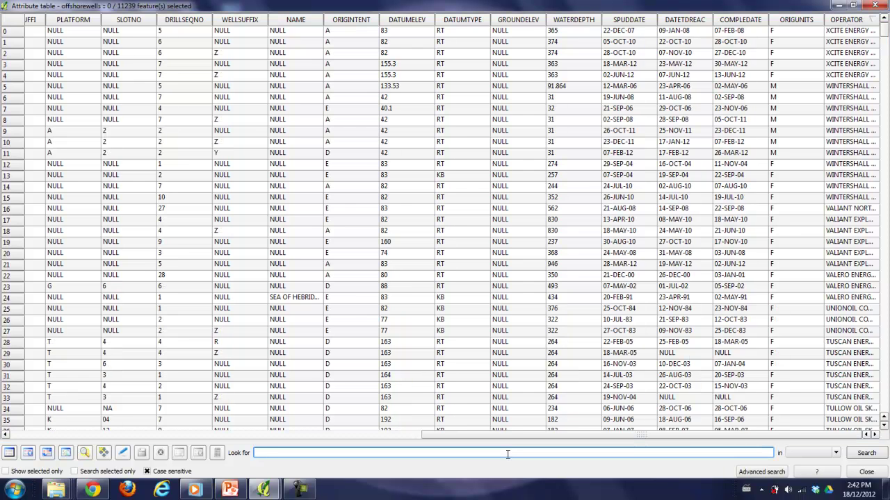
type("AGIP")
left_click(820, 452)
scroll(810, 417, "down", 5)
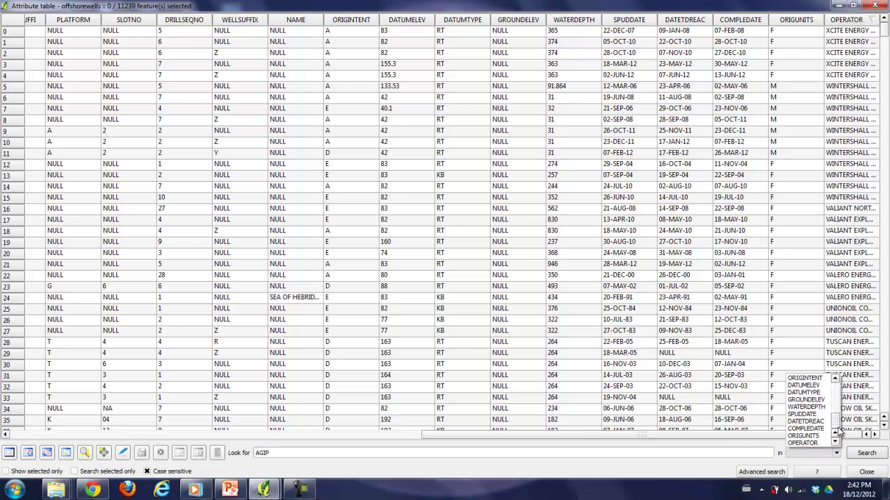
left_click(806, 443)
left_click(865, 453)
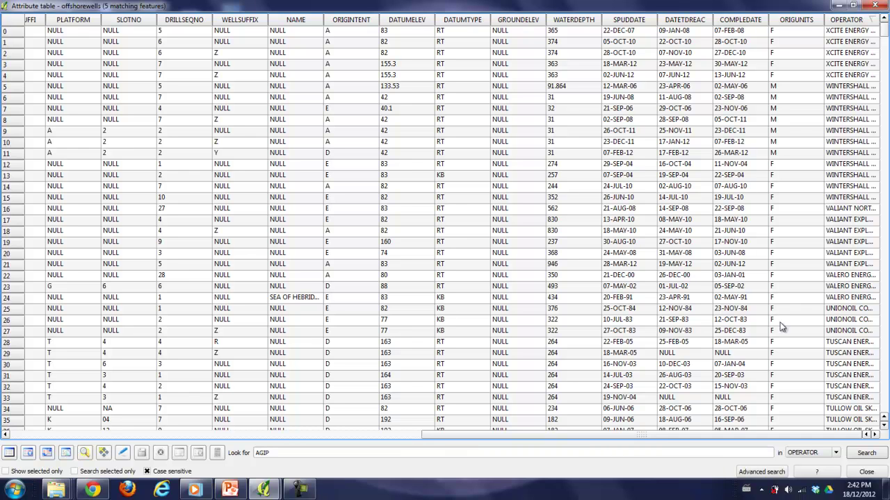
List the five AGIP wells first, then return offshorewells to the top of the layer order.
left_click(32, 454)
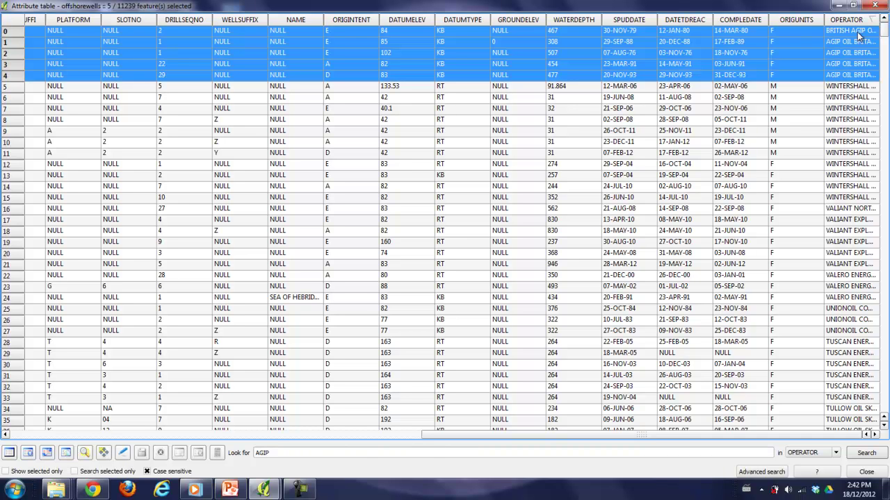
left_click(838, 5)
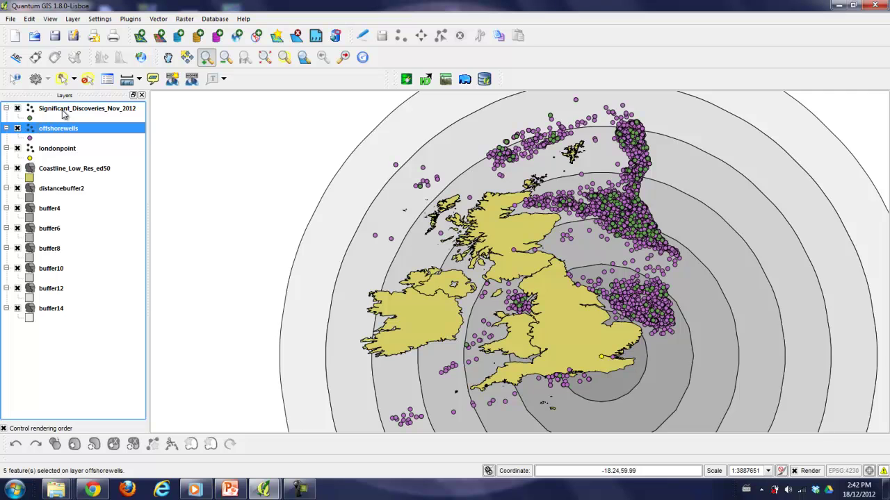
left_click_drag(64, 115, 96, 127)
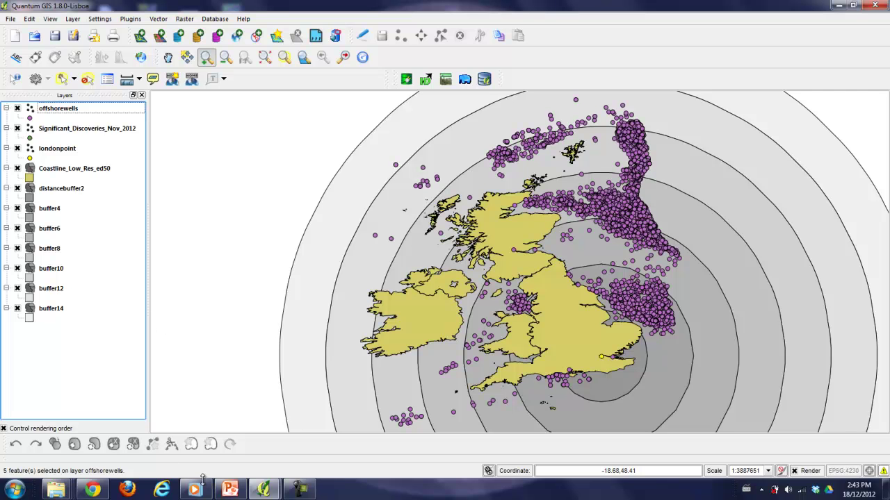
Search the OPERATOR column for NULL to select the 6090 matching offshore wells.
mouse_move(271, 492)
left_click(312, 420)
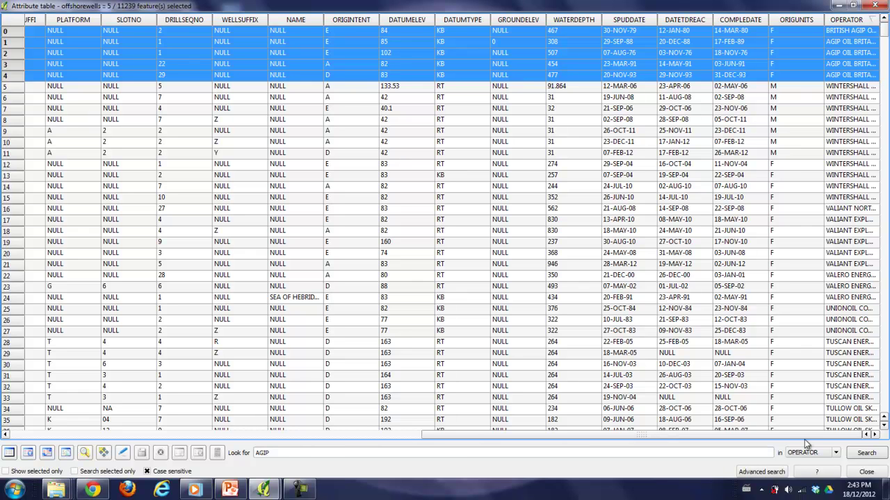
double_click(261, 453)
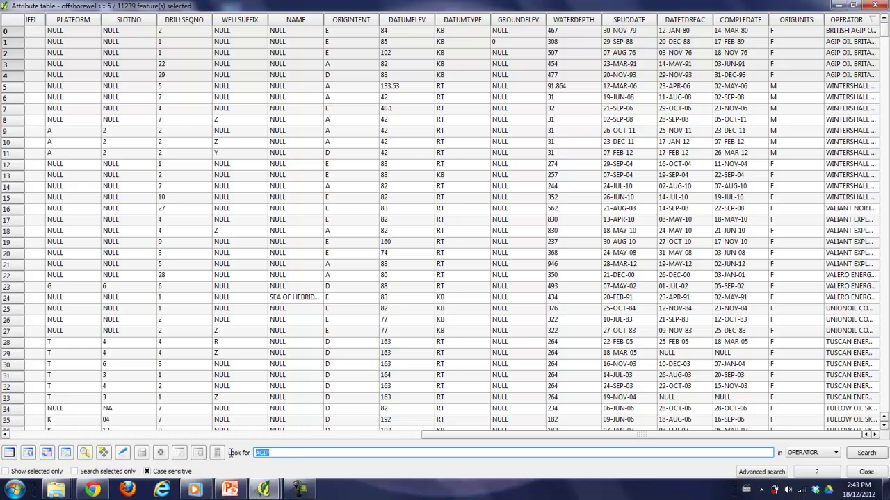
type("NULL")
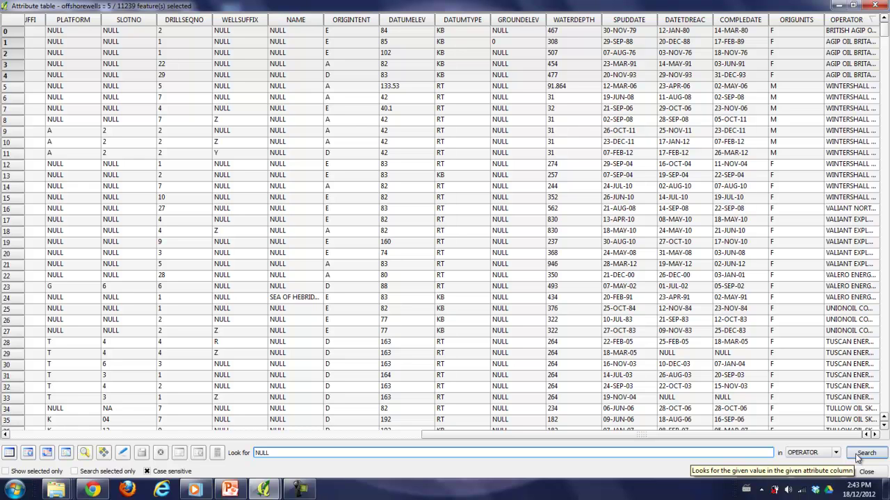
left_click(861, 455)
left_click(861, 454)
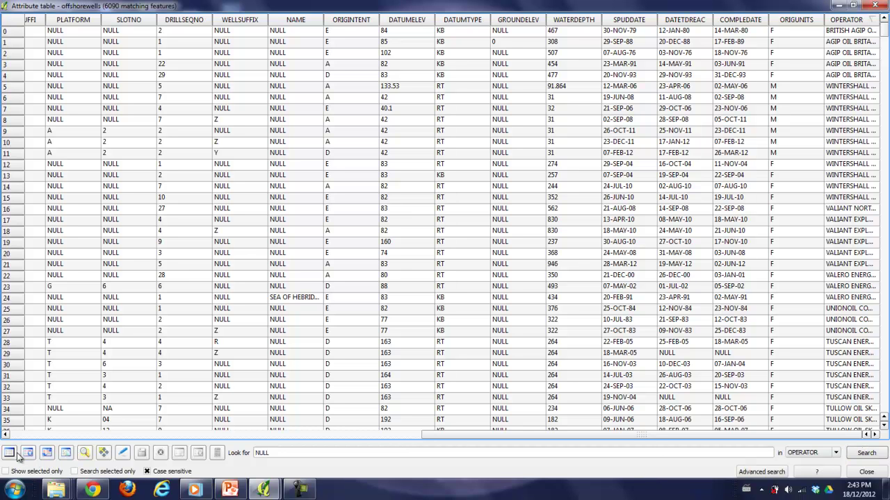
Save only the selected offshorewells as a new file added to the map.
left_click(835, 6)
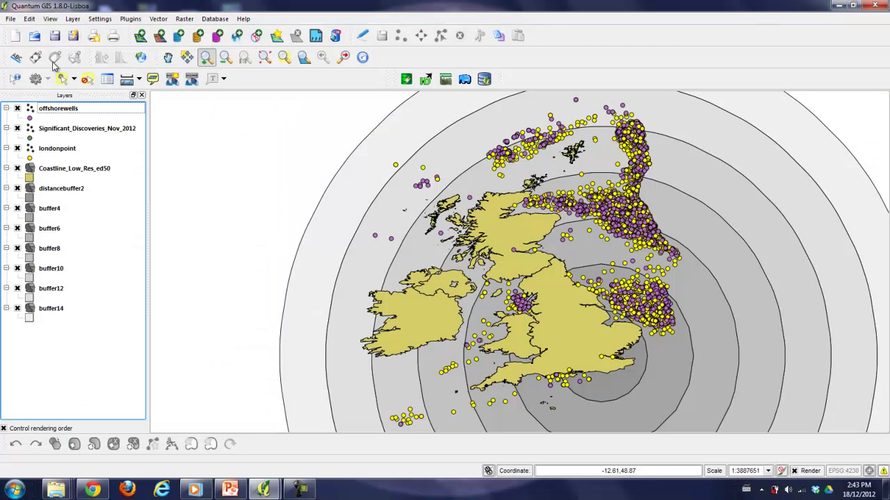
left_click(52, 110)
right_click(53, 111)
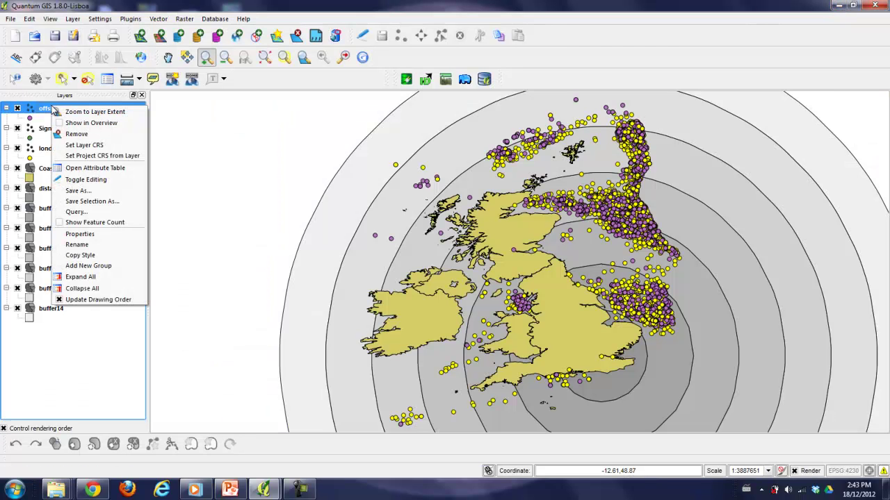
left_click(89, 204)
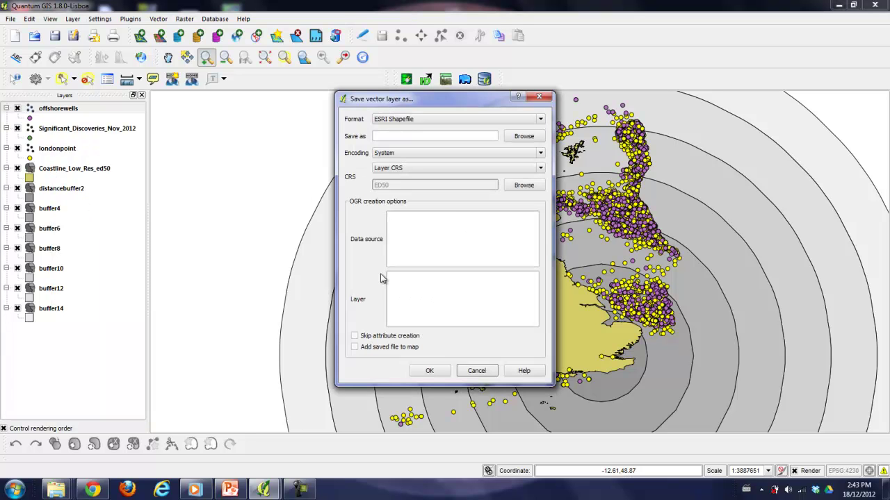
left_click(360, 347)
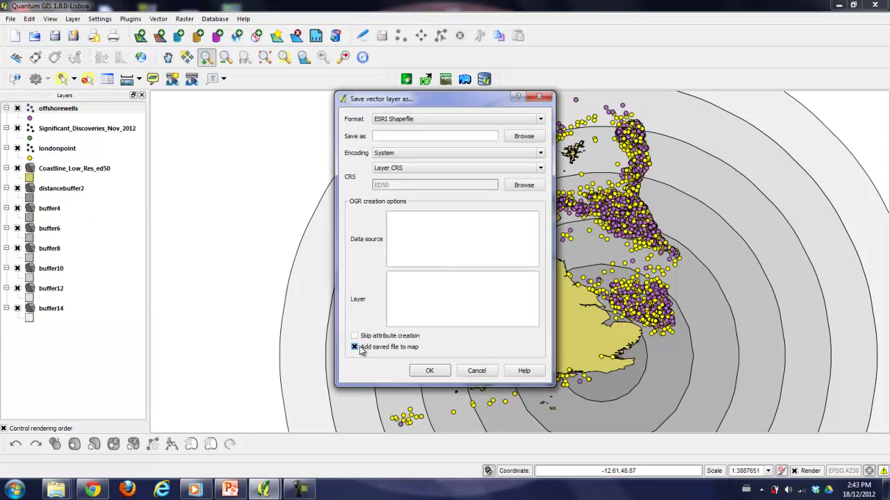
Name the new shapefile 'unliseancedwells' and mark its misspelled part.
left_click(524, 136)
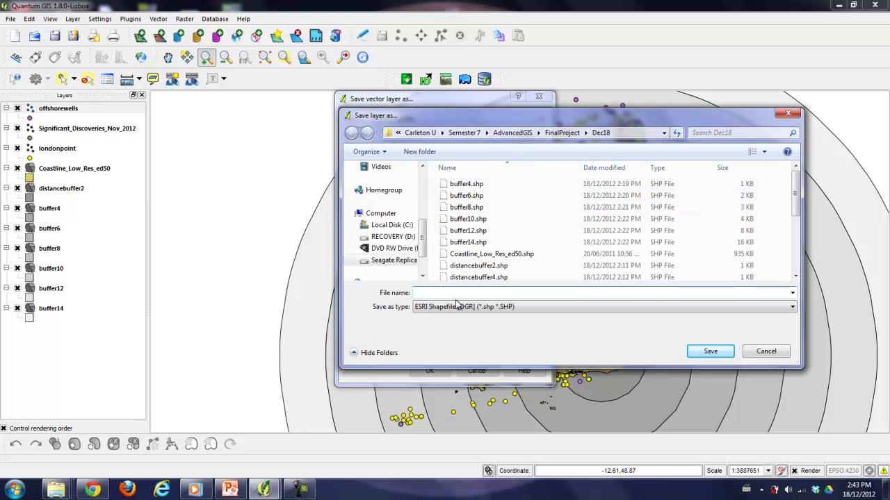
type("unliseancedwells")
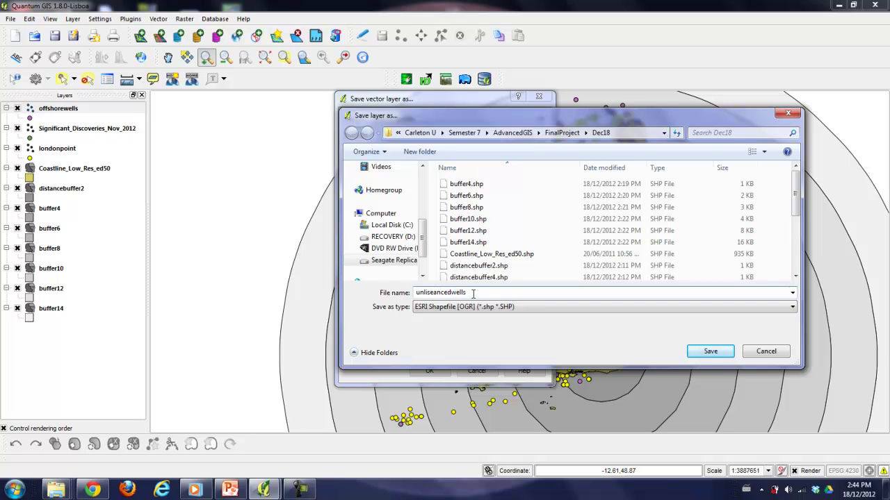
left_click_drag(451, 293, 425, 291)
key("ctrl+c")
Search the misspelled word in a new Chrome tab and pick the suggested spelling 'licensed'.
left_click(92, 490)
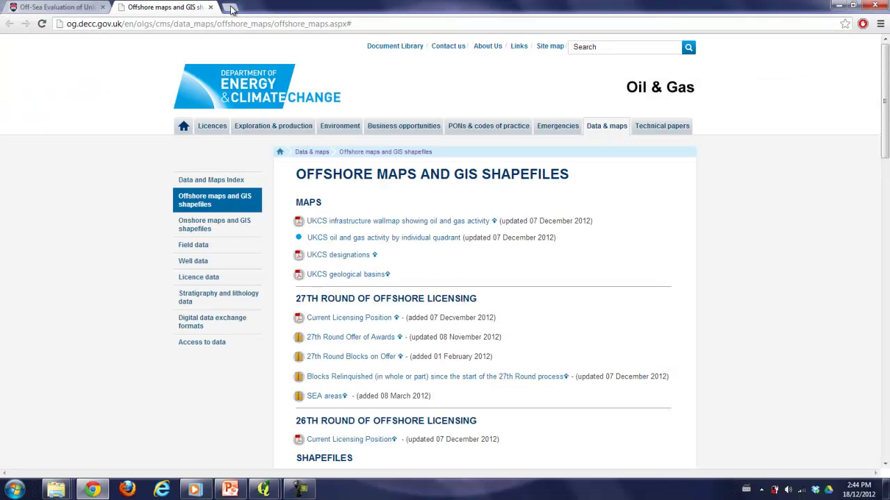
left_click(231, 7)
key("ctrl+v")
key("Return")
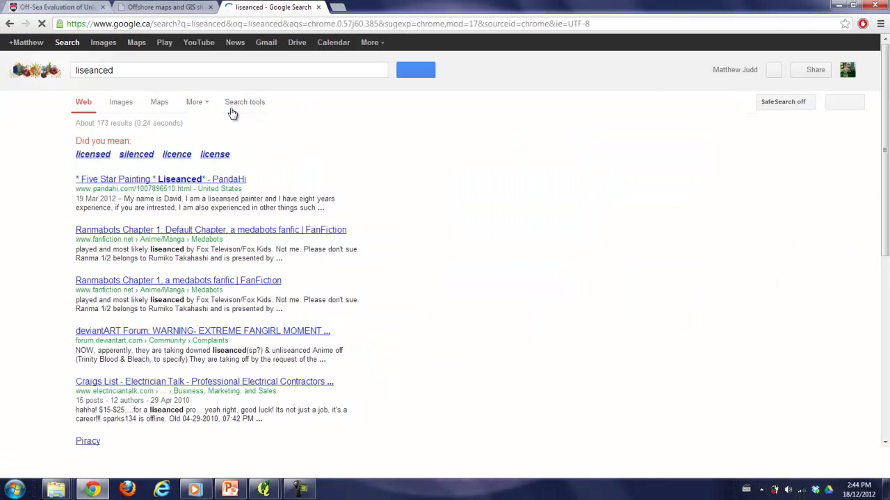
left_click(85, 153)
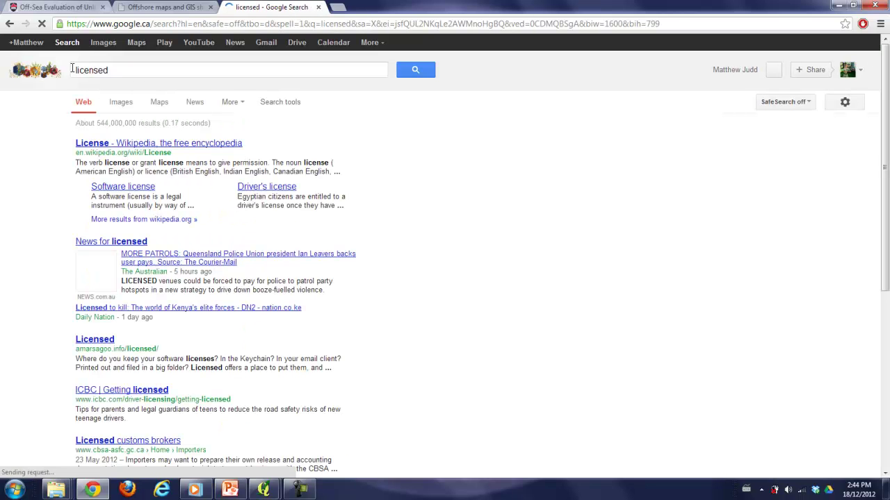
Copy 'licensed' from the search box and shrink Chrome to reveal QGIS.
left_click_drag(119, 70, 74, 71)
key("ctrl+x")
double_click(826, 8)
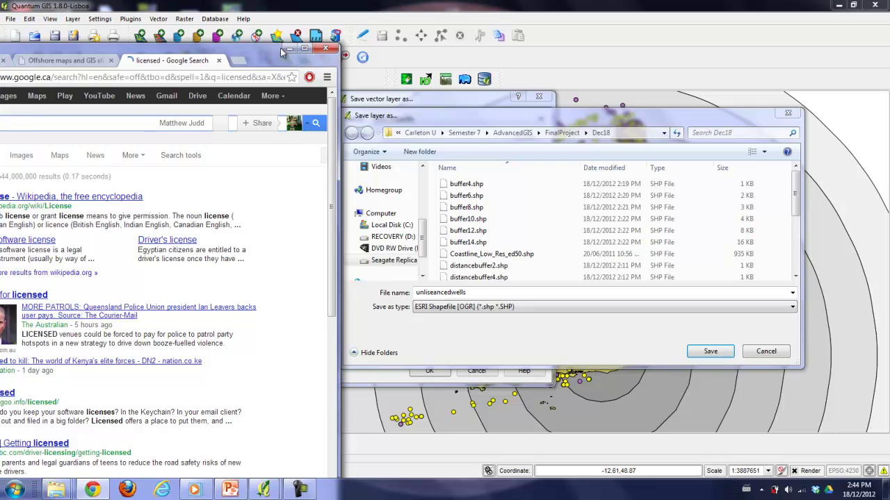
left_click(289, 49)
Correct the name to unlicensedwells and export the selected wells as unlicensedwells.shp.
left_click(448, 293)
left_click_drag(449, 293, 425, 293)
key("ctrl+v")
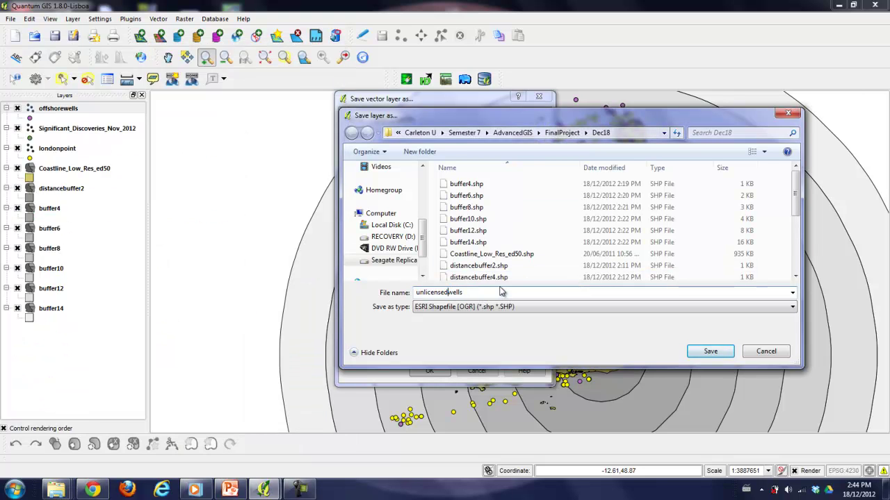
left_click(706, 353)
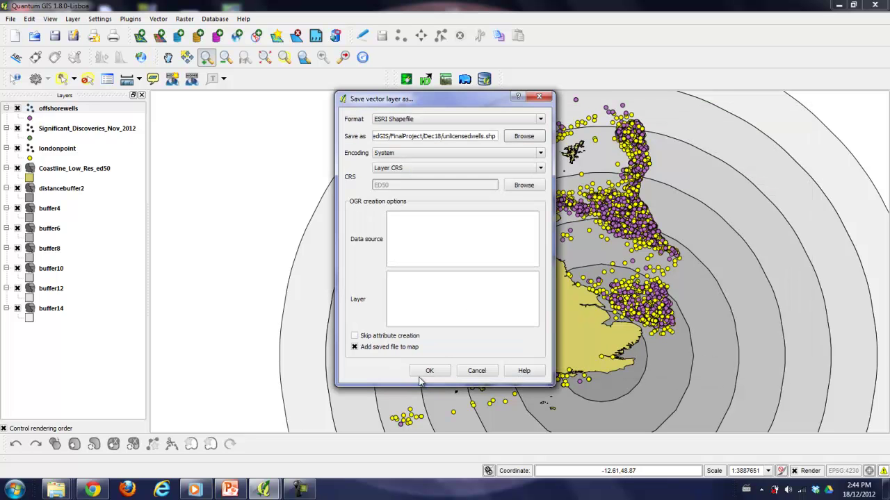
left_click(429, 371)
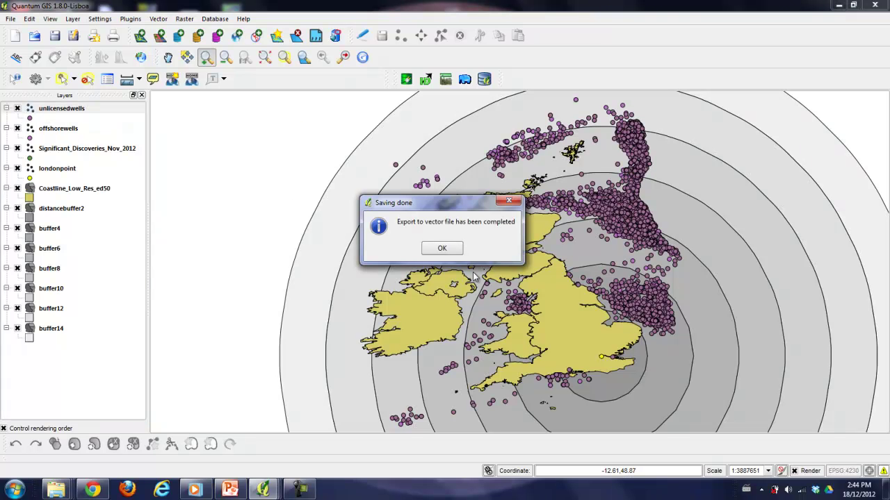
Dismiss the export notice and place offshorewells directly under unlicensedwells.
left_click(442, 249)
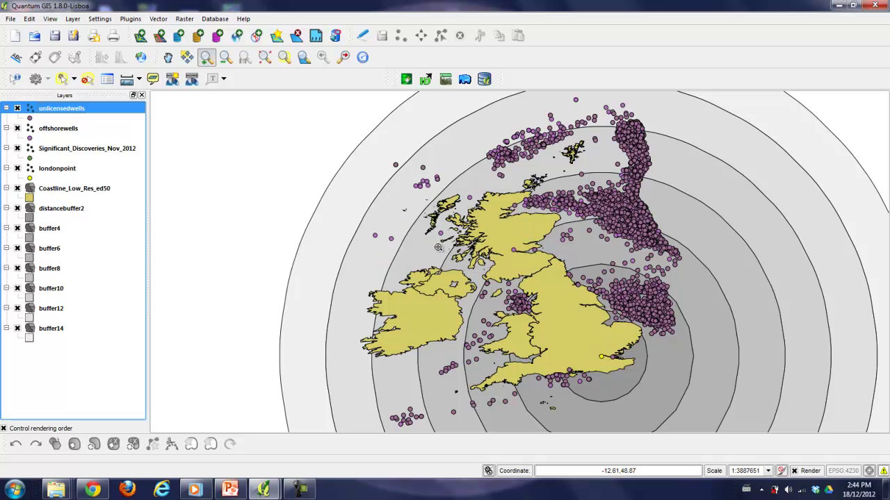
left_click(17, 128)
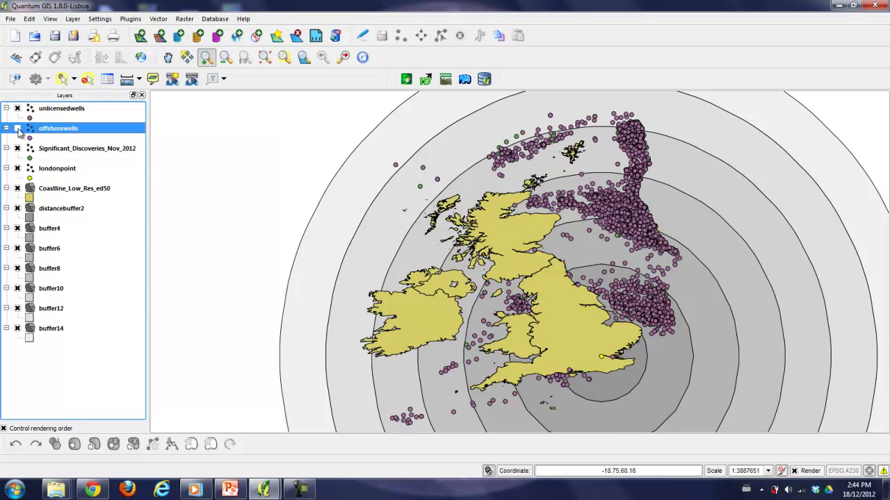
left_click_drag(60, 131, 87, 326)
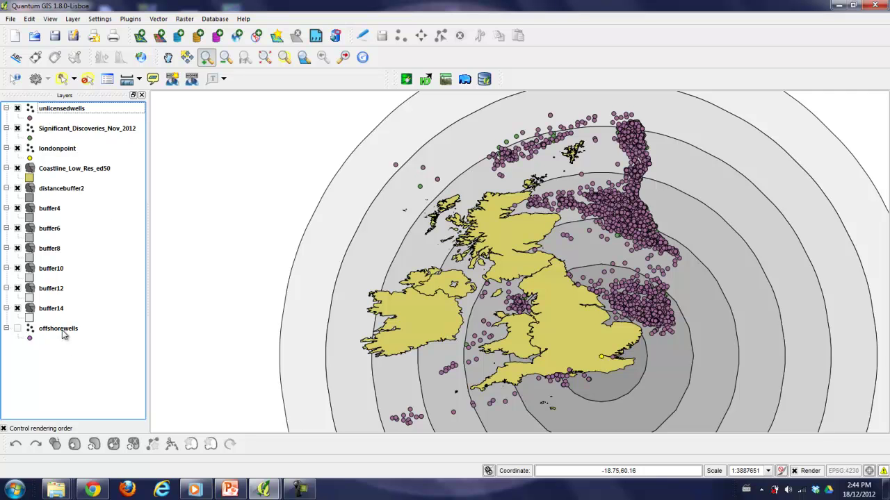
left_click_drag(66, 331, 66, 128)
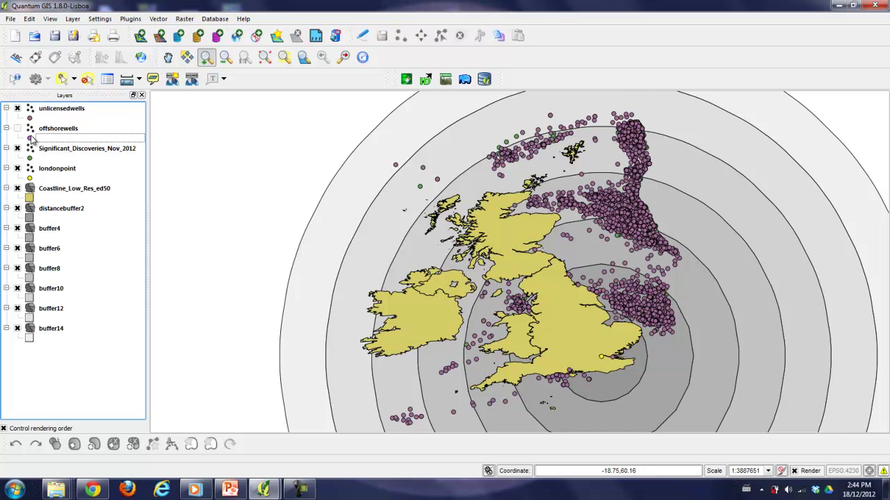
Pick a fully bright red as the offshorewells point colour.
double_click(31, 138)
left_click(461, 190)
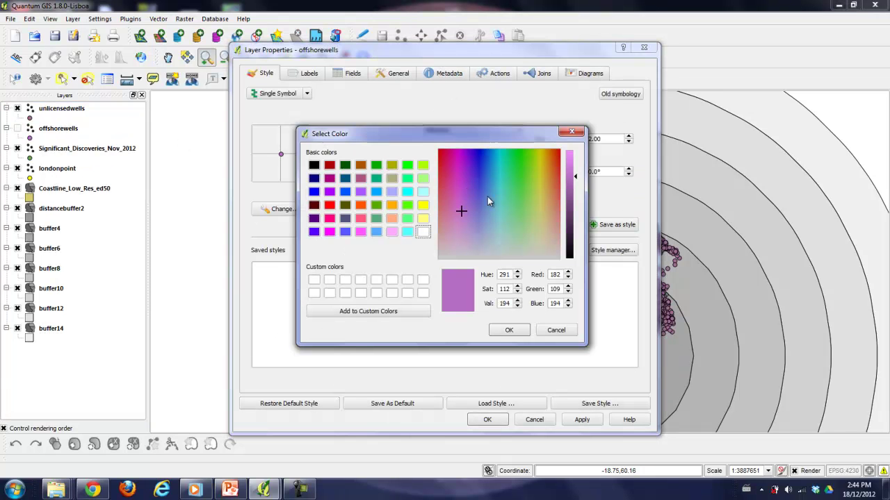
left_click_drag(456, 208, 431, 119)
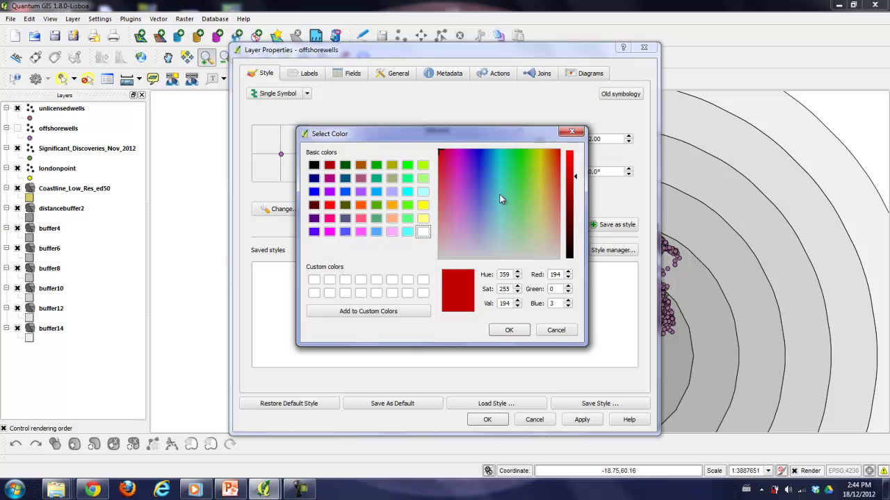
left_click_drag(576, 175, 574, 152)
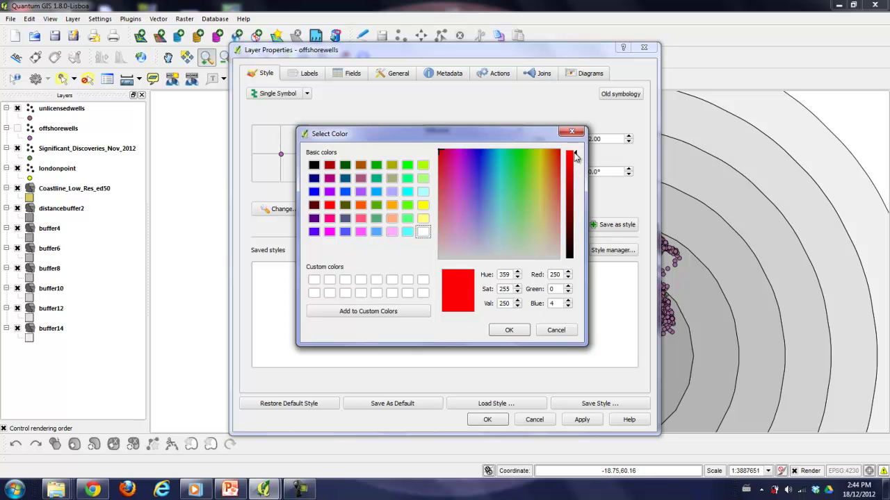
Apply the bright red colour to offshorewells and close its properties.
left_click(517, 329)
left_click(581, 420)
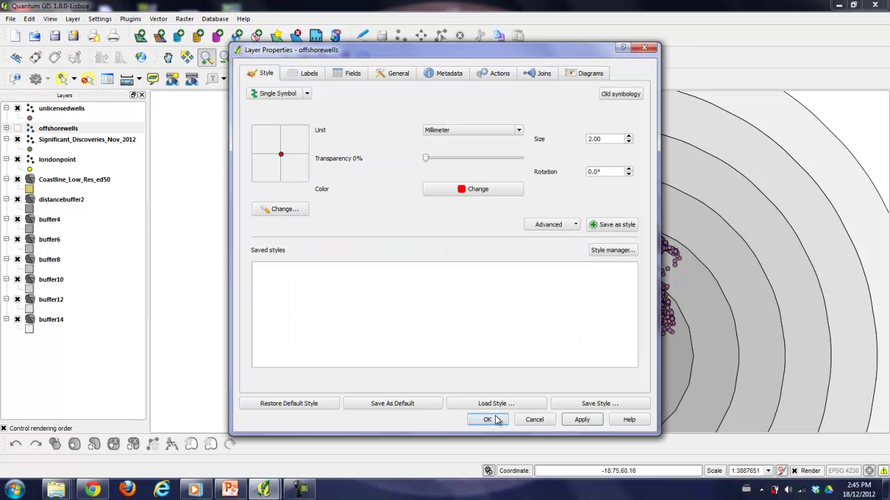
left_click(493, 418)
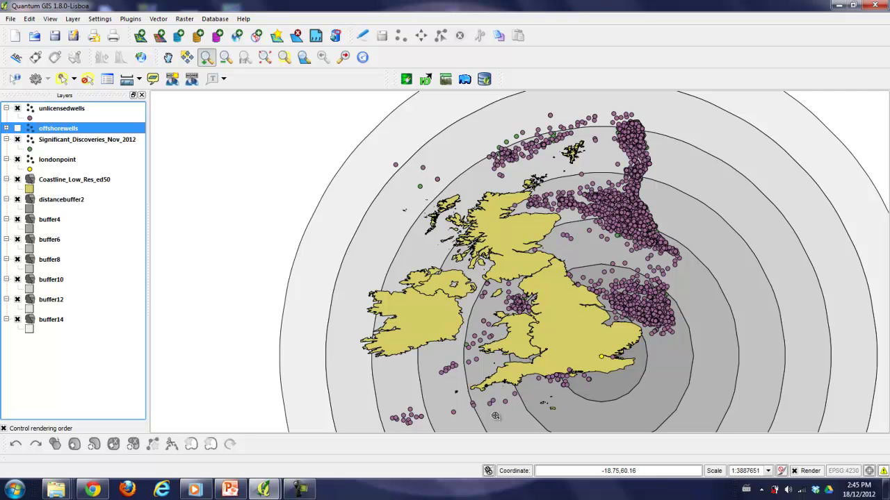
Compare the red wells zoomed in, then hide offshorewells below buffer14 and return to full view.
left_click(17, 129)
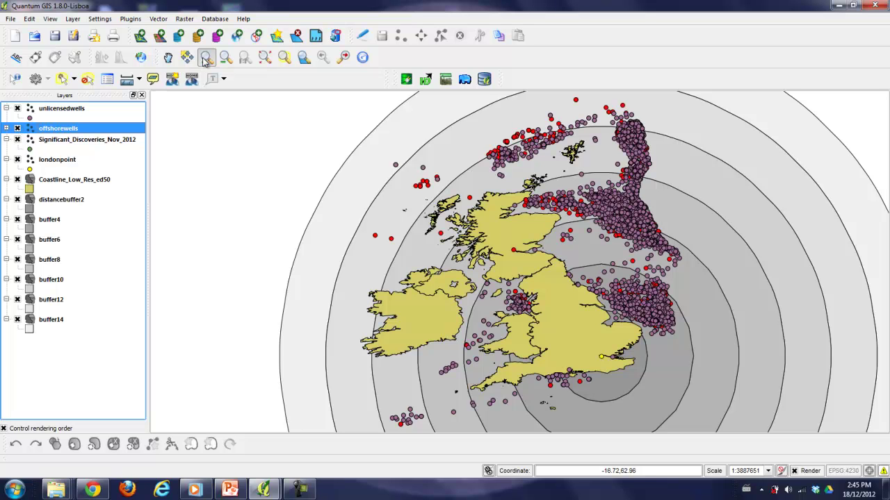
left_click_drag(529, 175, 705, 322)
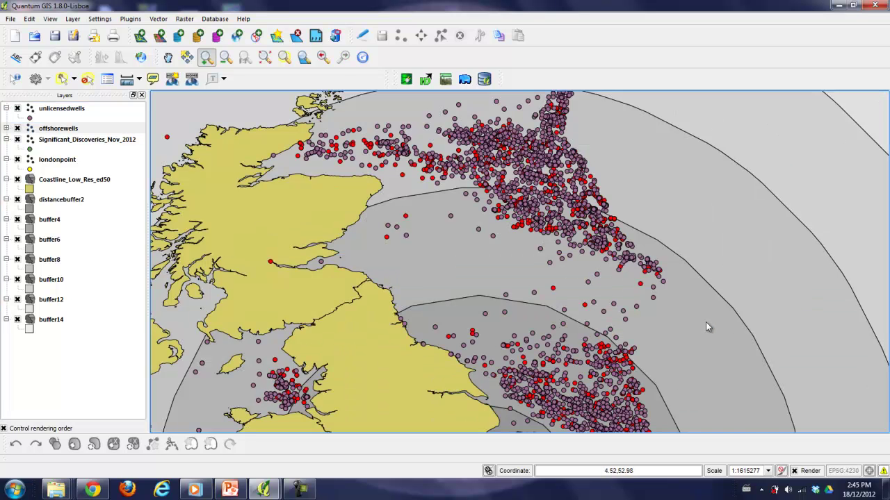
left_click_drag(736, 438, 735, 436)
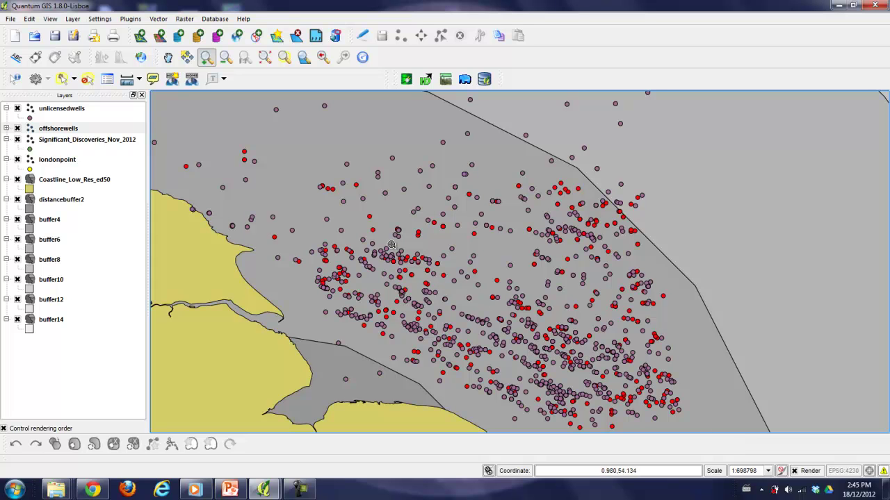
left_click(18, 129)
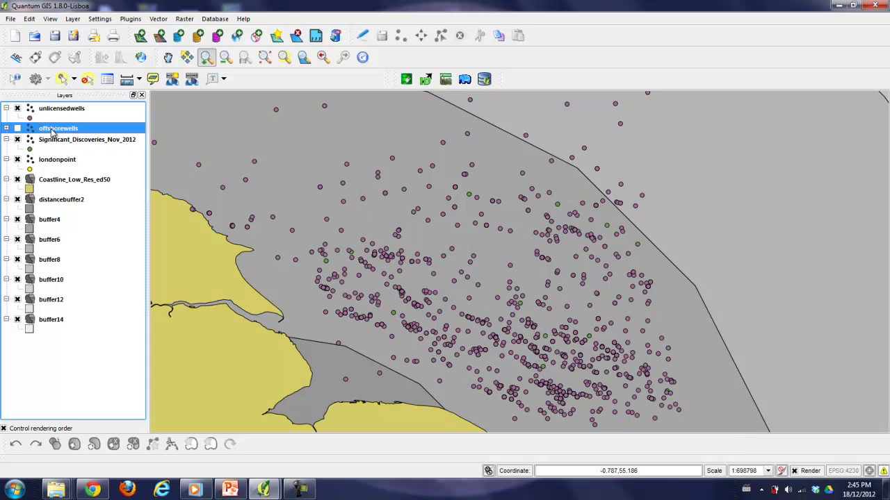
left_click_drag(53, 129, 69, 340)
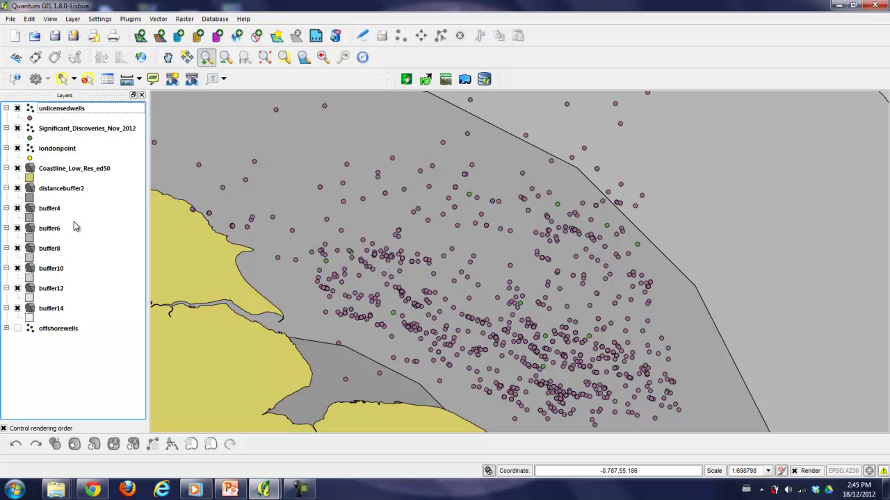
left_click(305, 59)
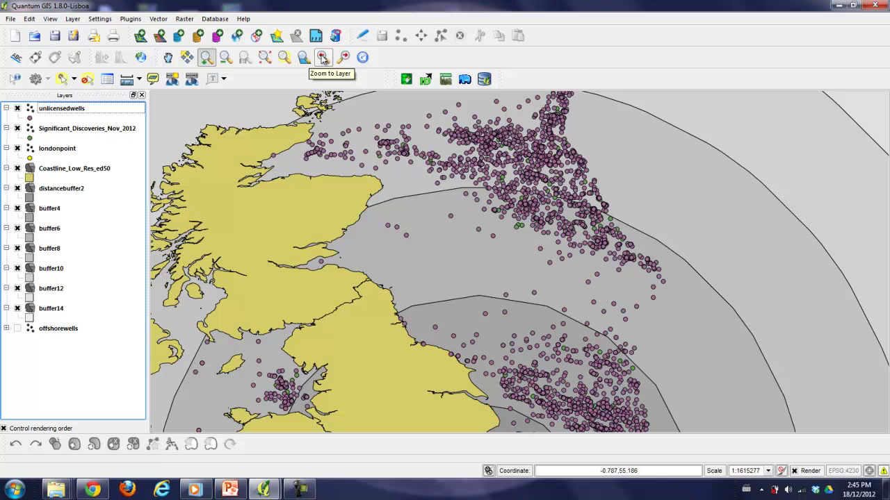
left_click(323, 59)
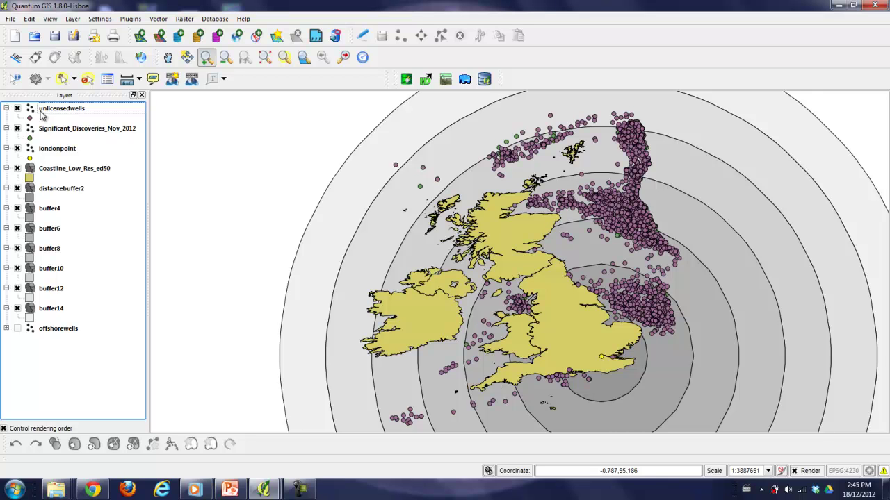
Select the unlicensedwells layer, then switch windows from the taskbar.
left_click(53, 110)
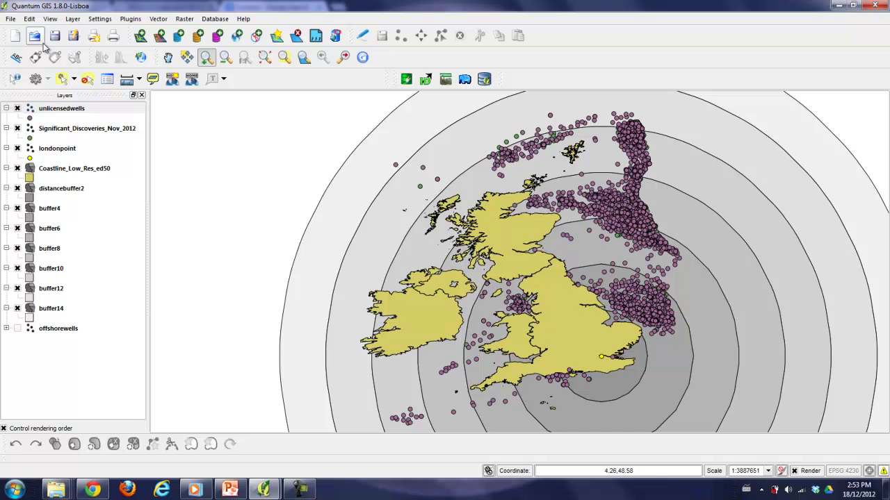
left_click(298, 490)
left_click(297, 490)
Switch offshorewells on, move it below Significant_Discoveries_Nov_2012 and expand its red symbol.
left_click(18, 329)
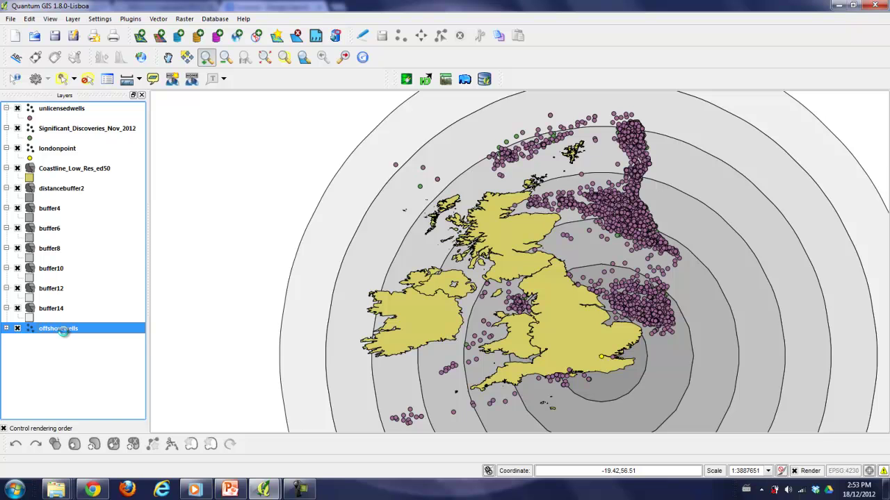
left_click_drag(65, 336, 92, 148)
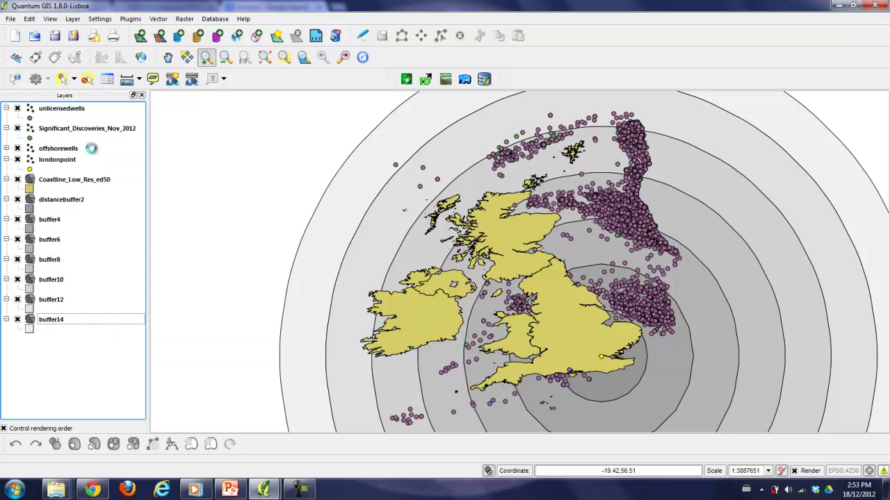
left_click(14, 150)
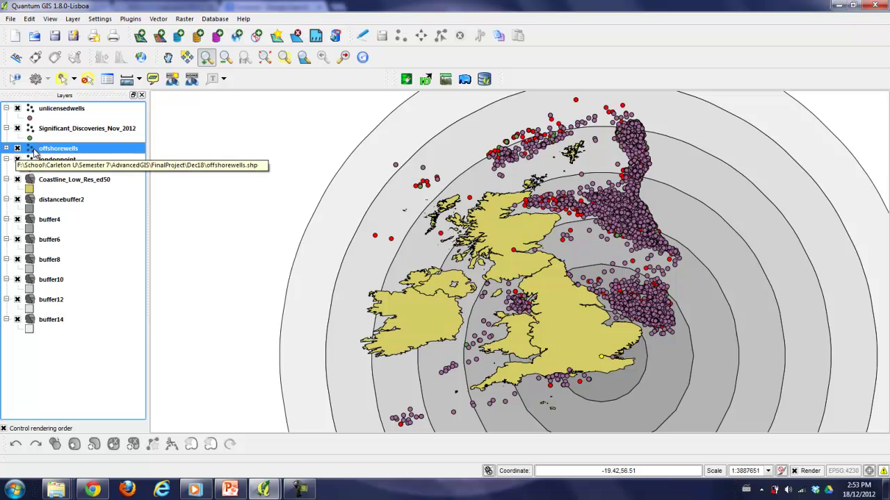
left_click(6, 148)
right_click(46, 150)
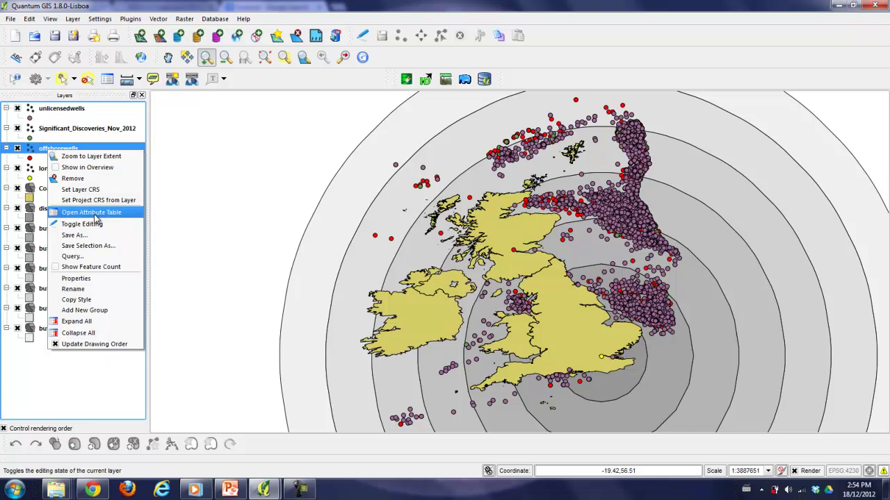
Bring up the offshorewells attribute table window showing 6090 of 11239 features selected.
key("Escape")
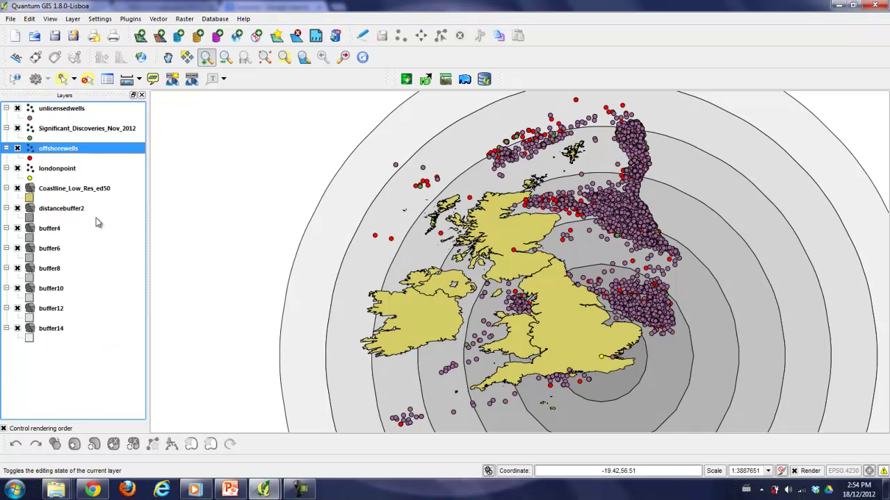
left_click(343, 418)
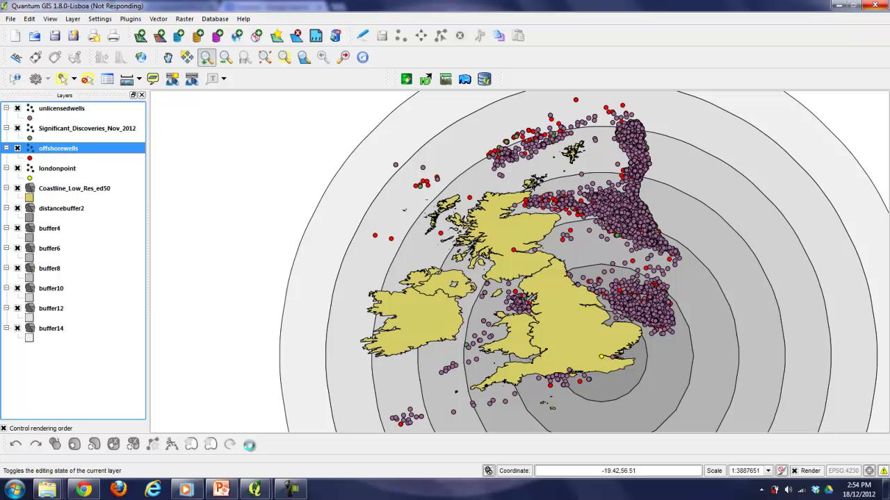
mouse_move(254, 490)
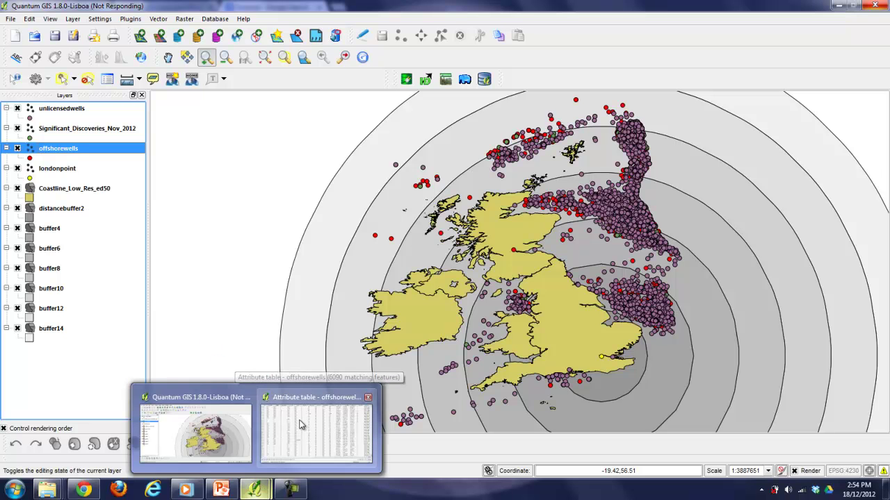
left_click(368, 397)
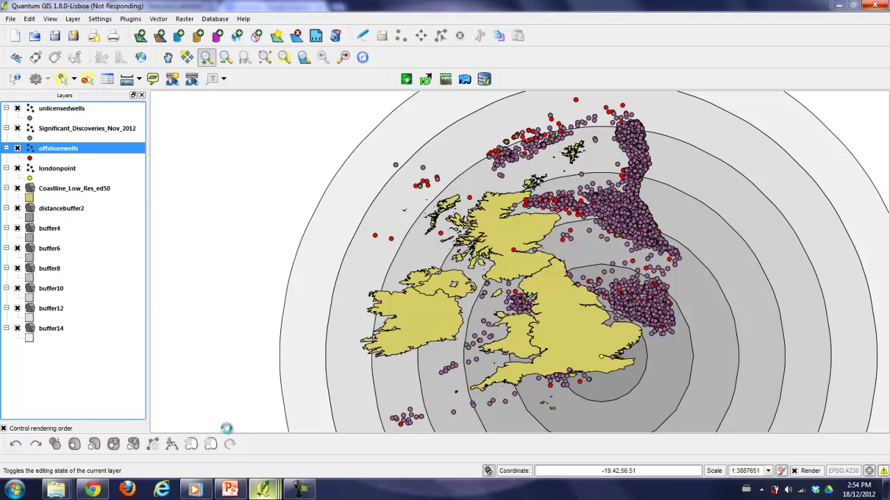
mouse_move(256, 489)
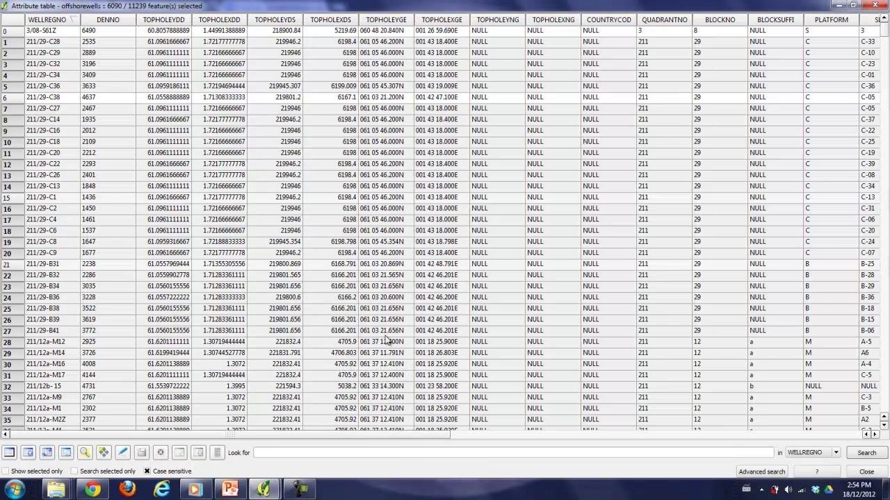
Clear the well selection in the offshorewells attribute table and scroll to the WATERDEPTH column.
left_click(321, 421)
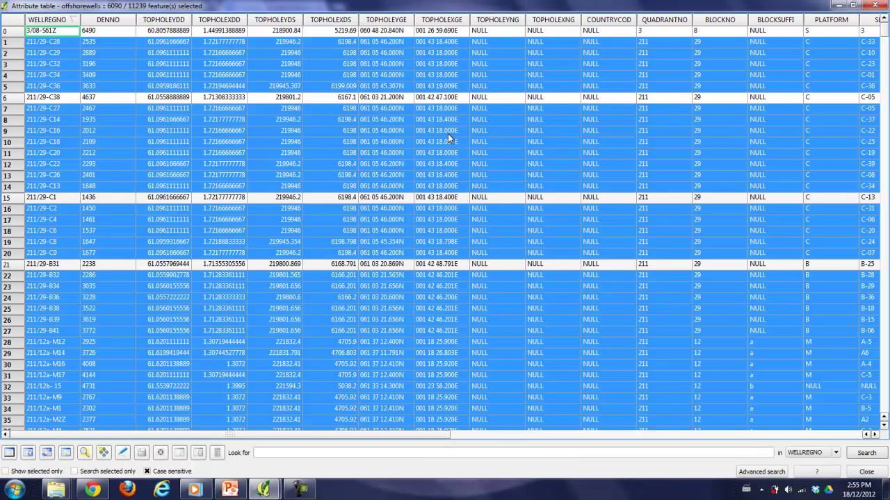
left_click(9, 454)
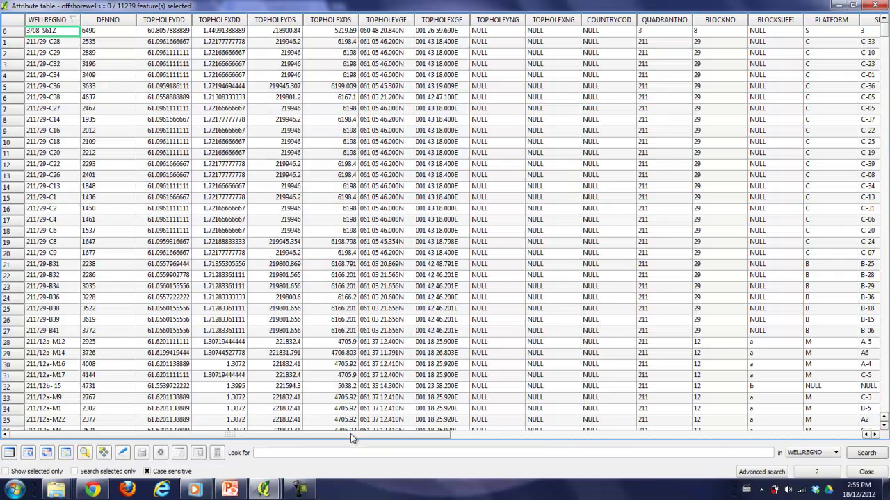
left_click_drag(351, 434, 838, 429)
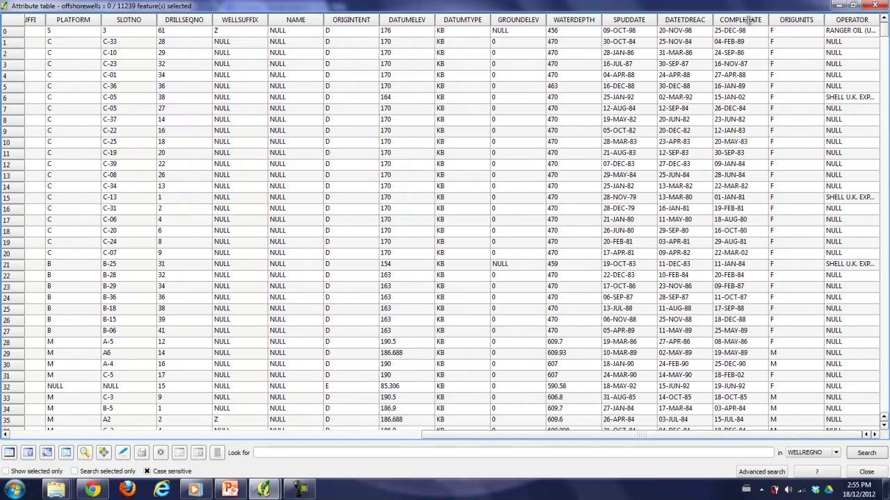
Sort offshorewells by WATERDEPTH and search WATERDEPTH for NULL, finding 62 wells without depth.
left_click(586, 20)
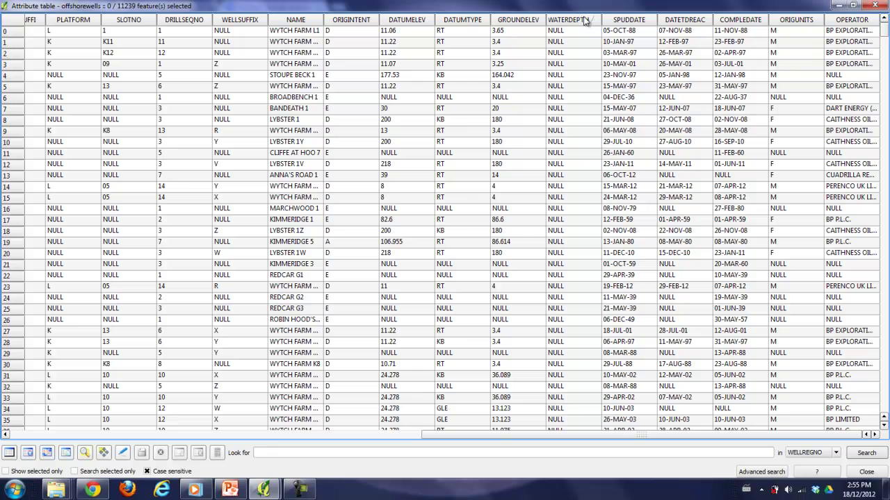
left_click(490, 453)
type("NULL")
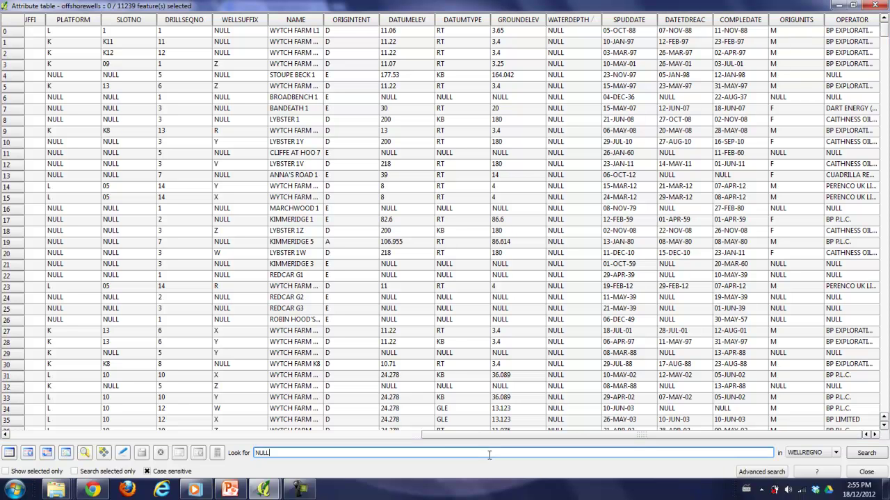
left_click(831, 452)
scroll(838, 394, "down", 5)
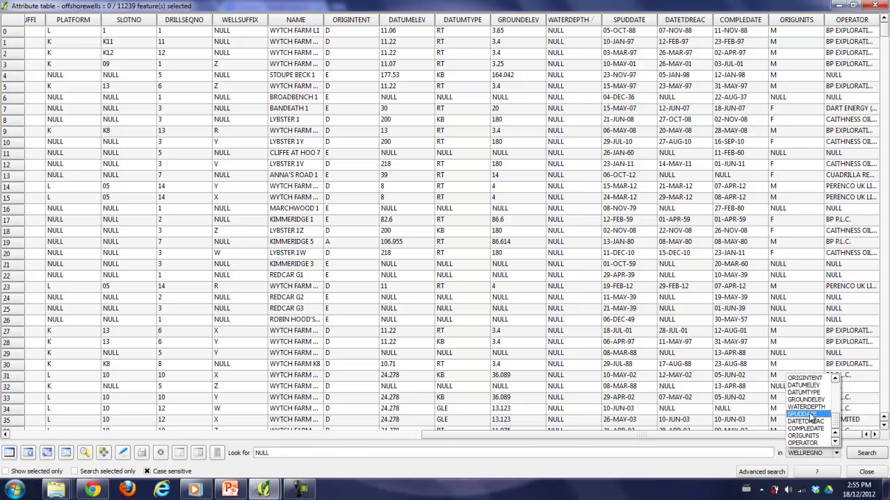
left_click(805, 407)
left_click(854, 453)
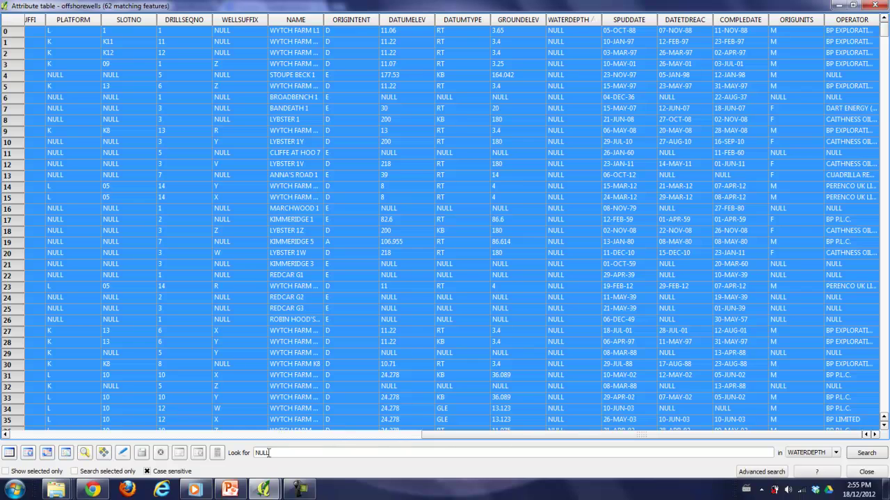
Clear the NULL search text and deselect the 62 found wells.
left_click_drag(271, 453, 231, 456)
key("BackSpace")
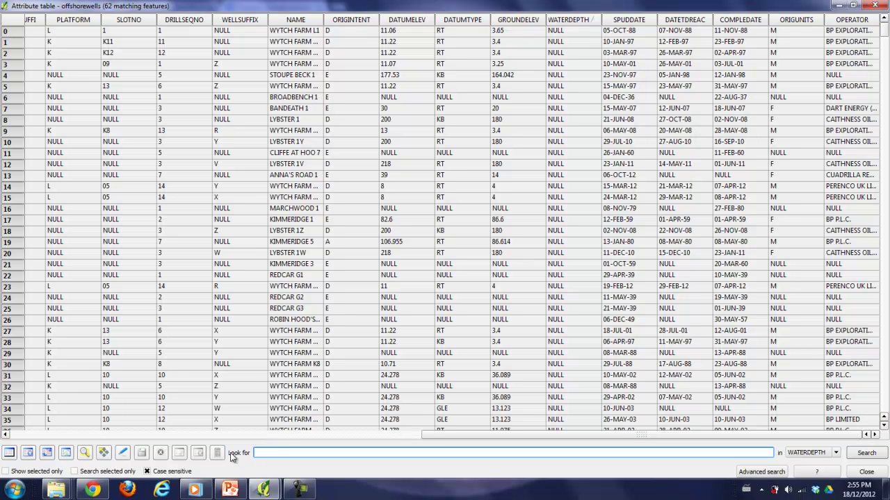
left_click(9, 453)
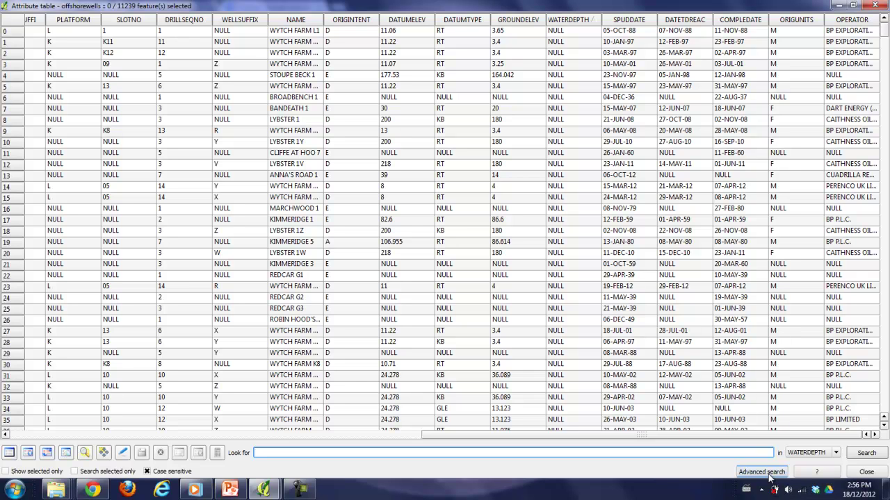
Build the advanced query WATERDEPTH <= 50 and test it, confirming 215 matching wells.
left_click(769, 476)
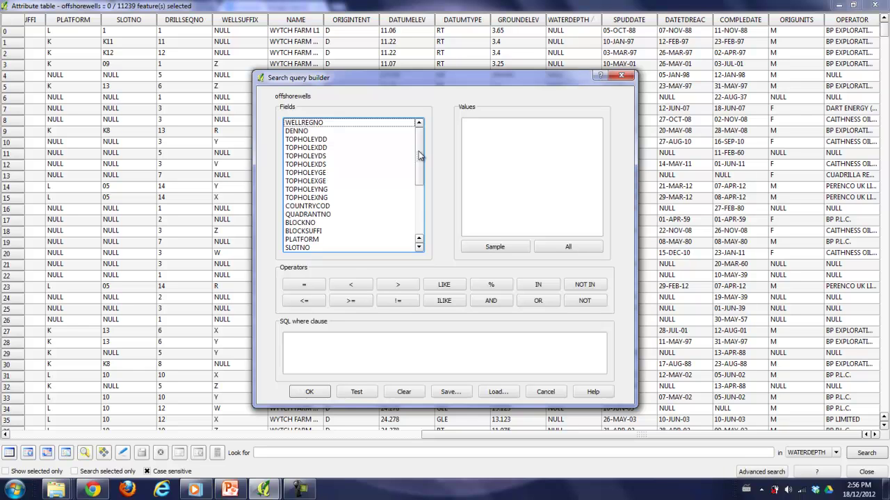
left_click_drag(418, 155, 415, 218)
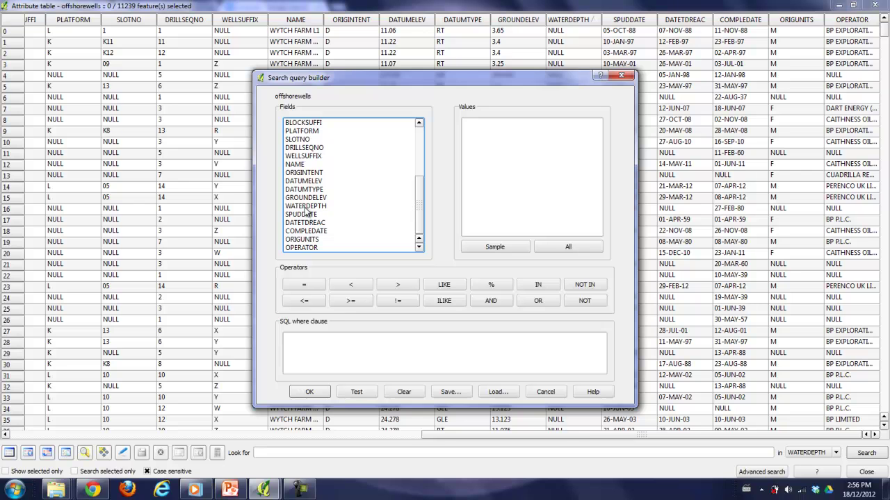
left_click(306, 207)
double_click(308, 208)
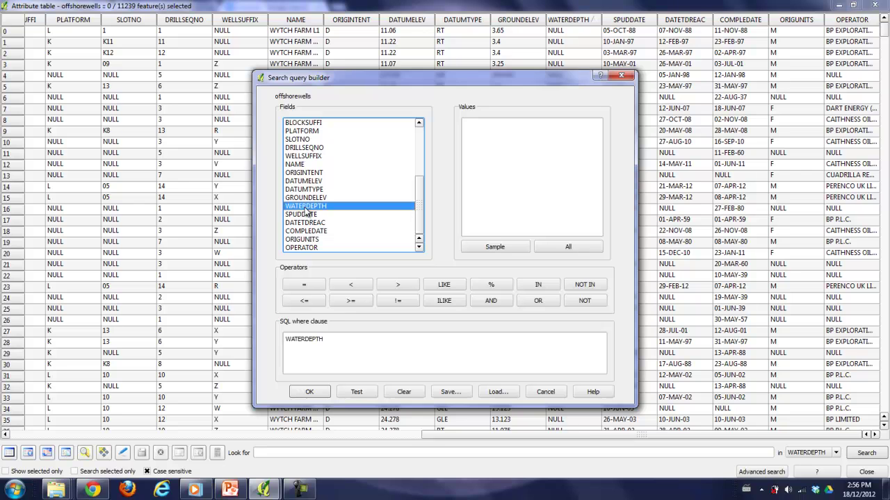
left_click(311, 303)
left_click(353, 338)
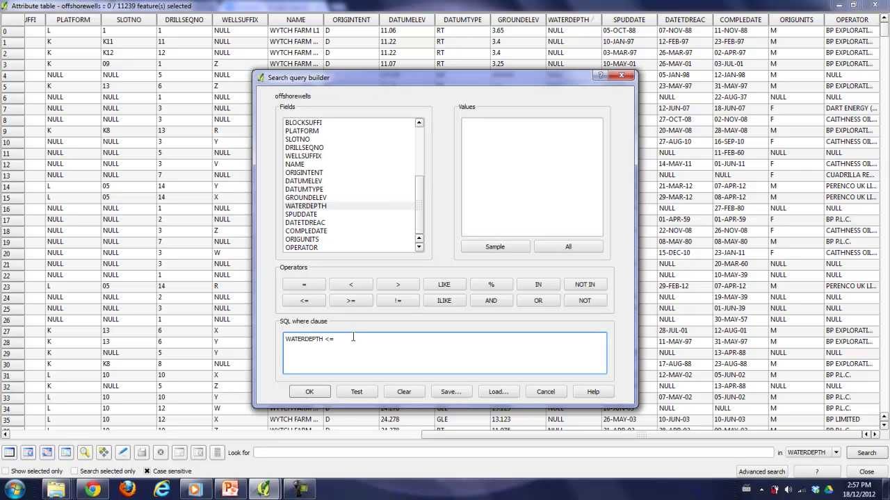
type("50")
left_click(361, 392)
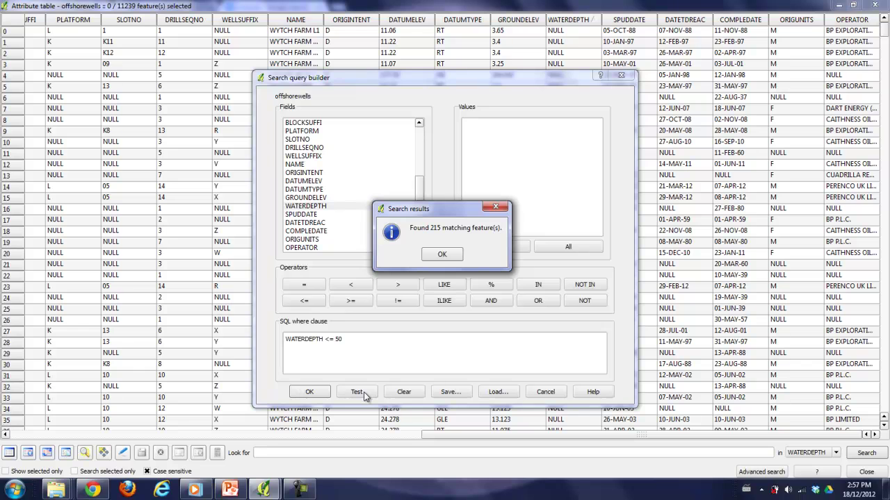
left_click(445, 255)
Apply the WATERDEPTH <= 50 query, select its 215 matching wells, and minimise the table.
left_click(314, 392)
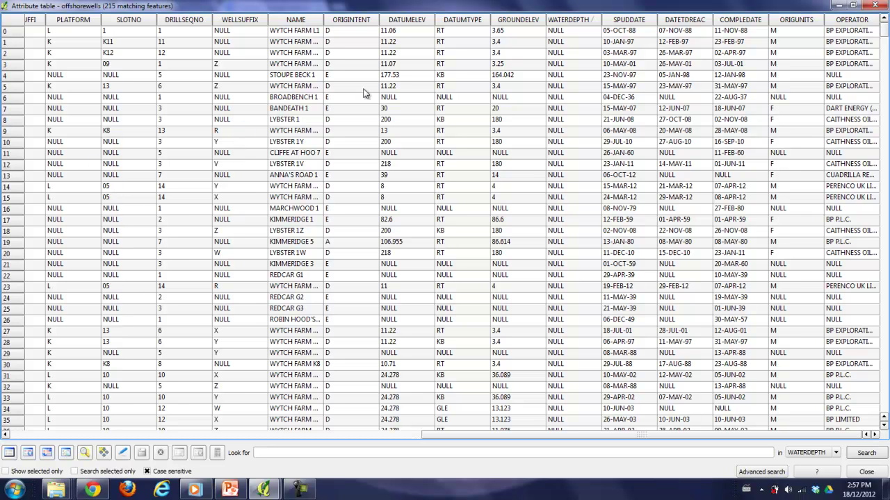
left_click(29, 456)
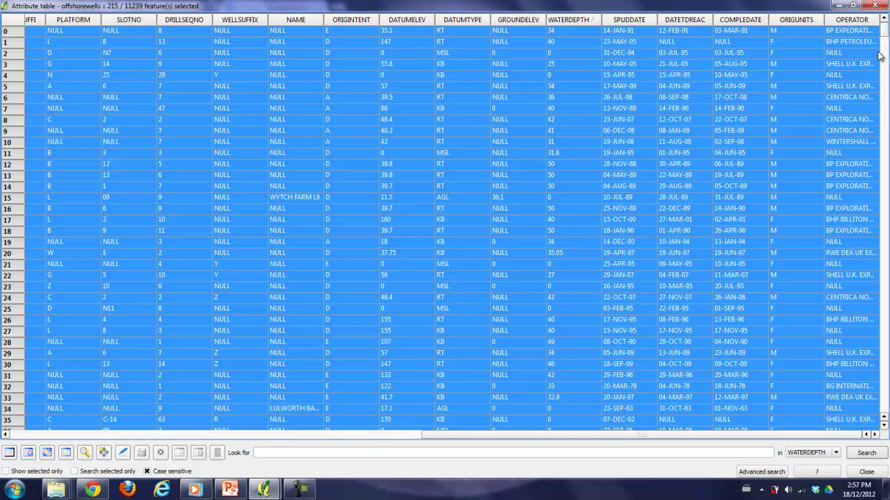
left_click(839, 7)
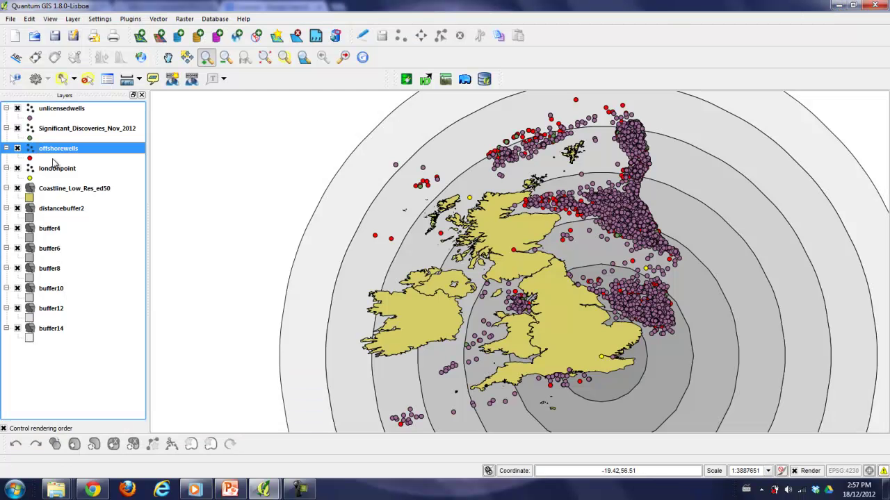
Save the wells as a new shapefile wellsunder50.shp in the Dec18 folder and add it to the map.
right_click(59, 110)
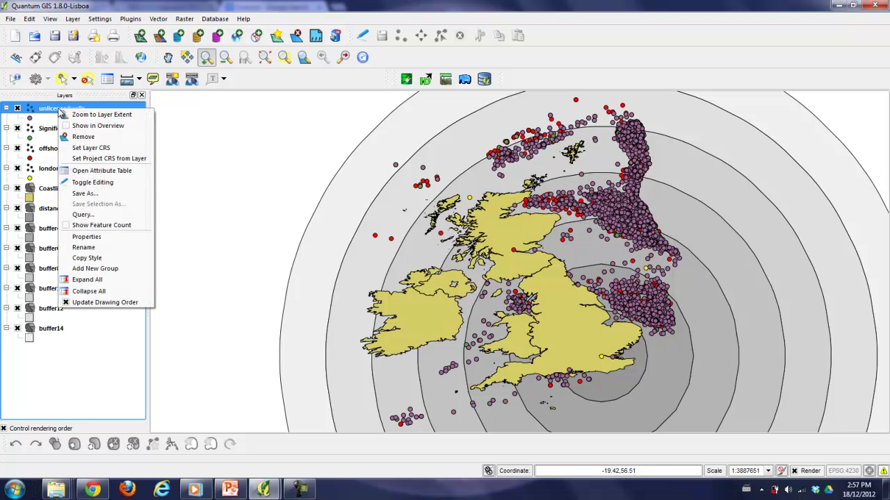
left_click(95, 194)
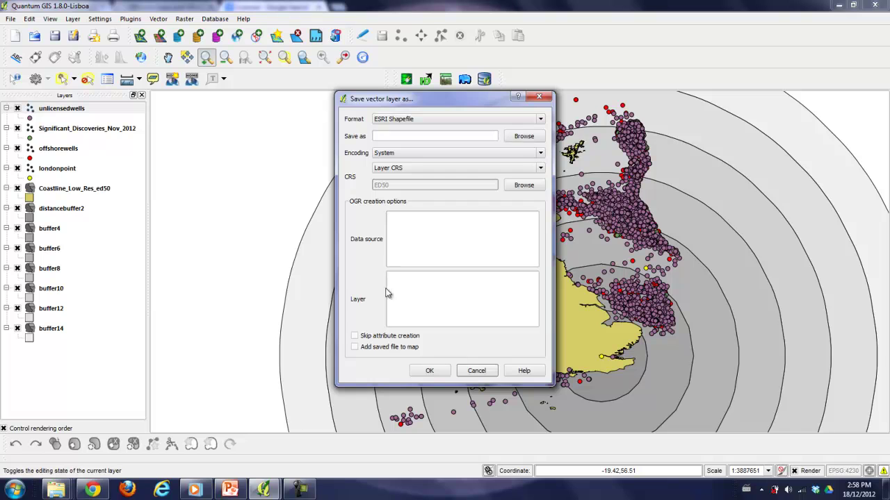
left_click(524, 136)
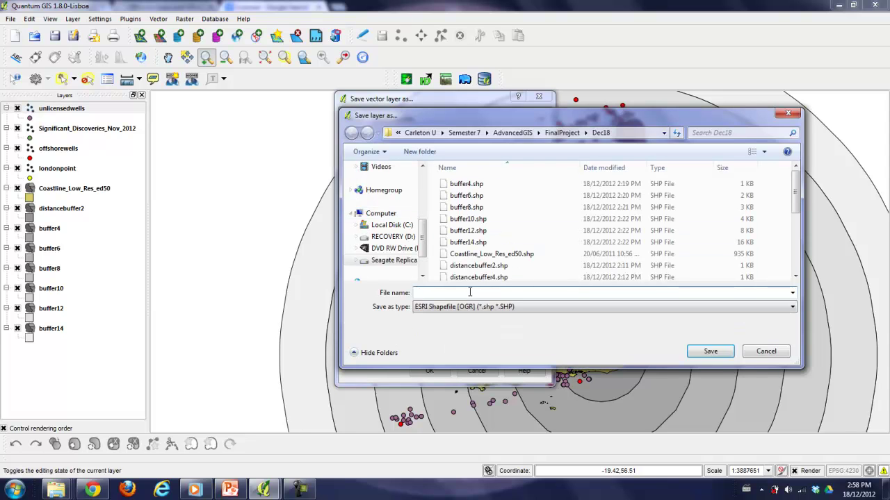
type("w")
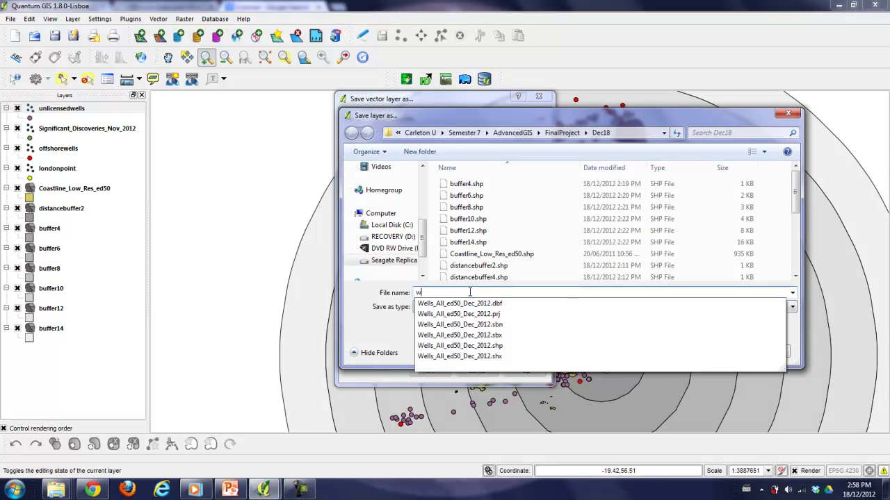
type("ells under")
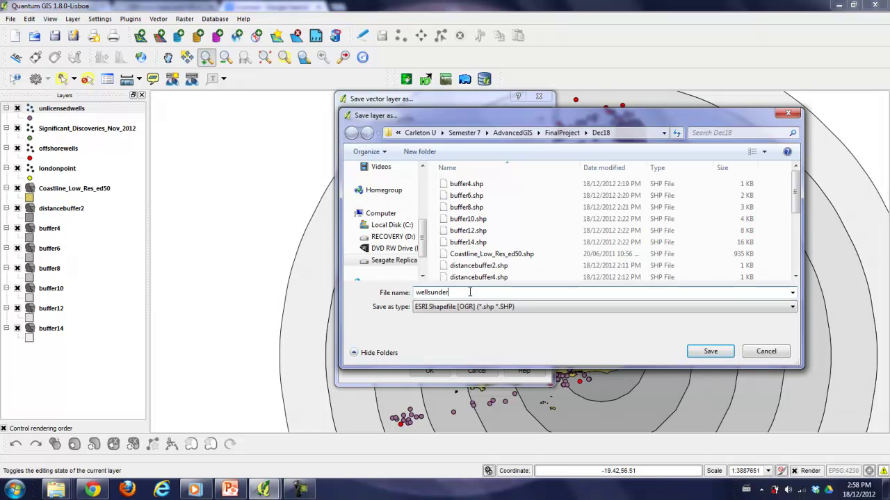
type("50")
left_click(725, 352)
left_click(430, 371)
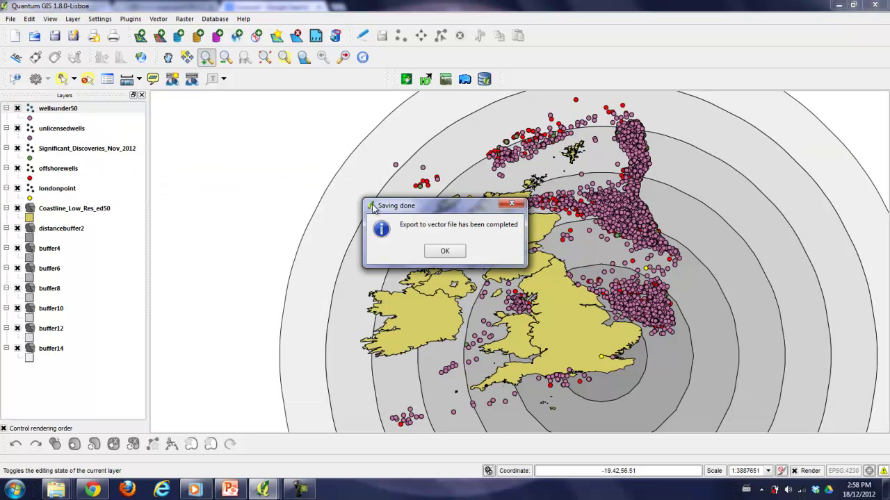
Dismiss the export notice and drag Significant_Discoveries_Nov_2012 to the bottom of the layer list.
left_click(445, 251)
left_click(59, 150)
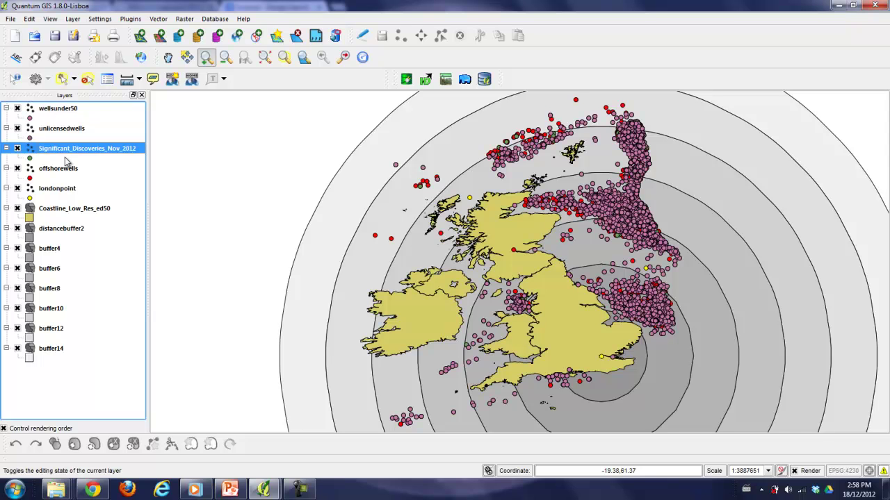
left_click_drag(102, 155, 66, 358)
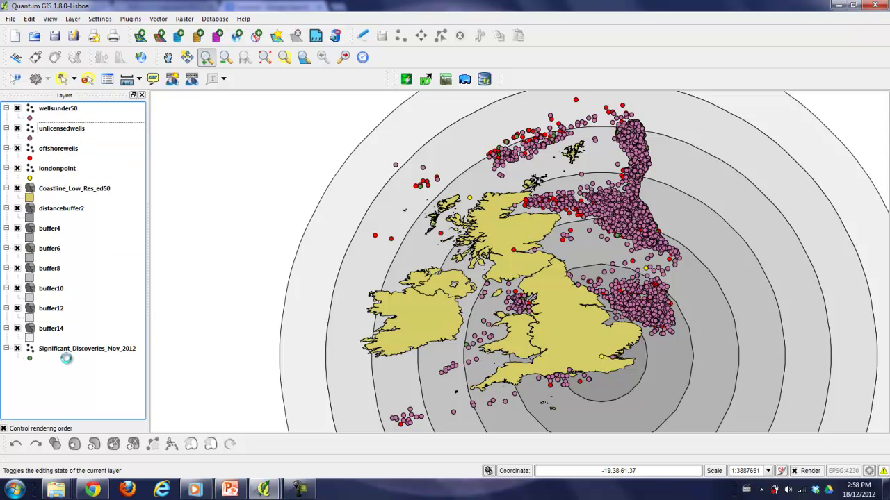
Drag offshorewells to the very bottom, below Significant_Discoveries_Nov_2012.
left_click(59, 153)
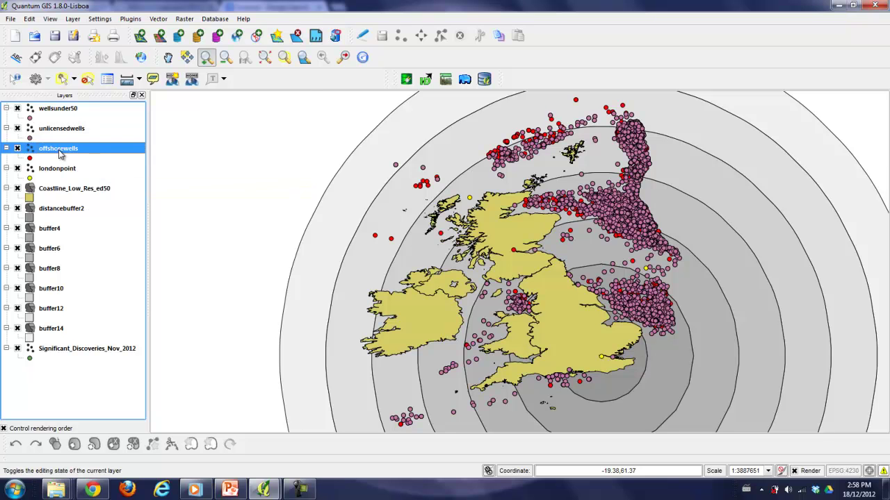
left_click(70, 111)
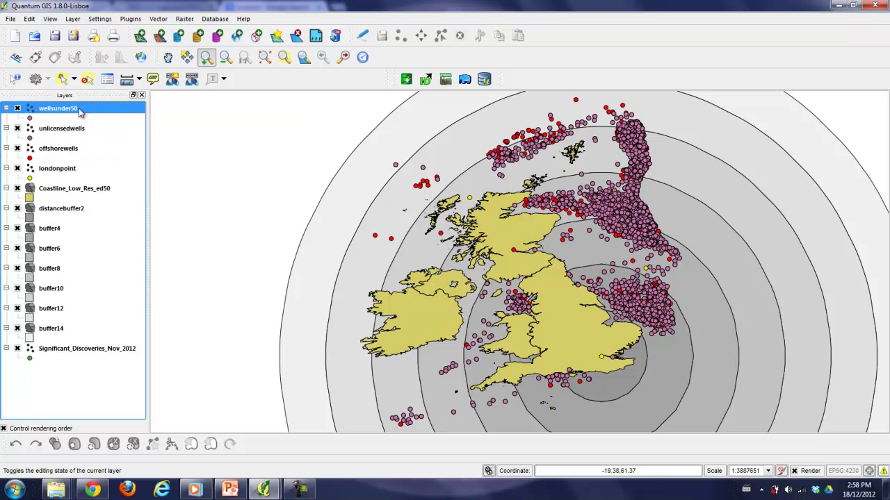
left_click(65, 138)
left_click(78, 130)
left_click(74, 148)
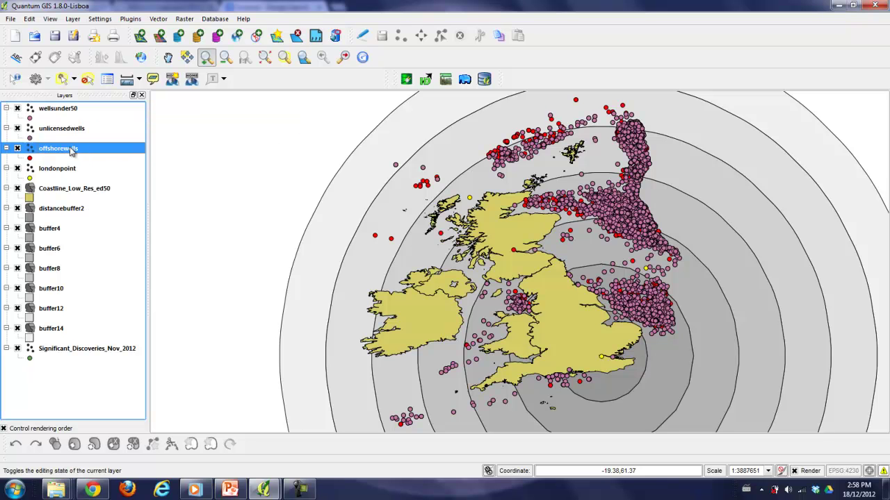
left_click_drag(61, 152, 87, 349)
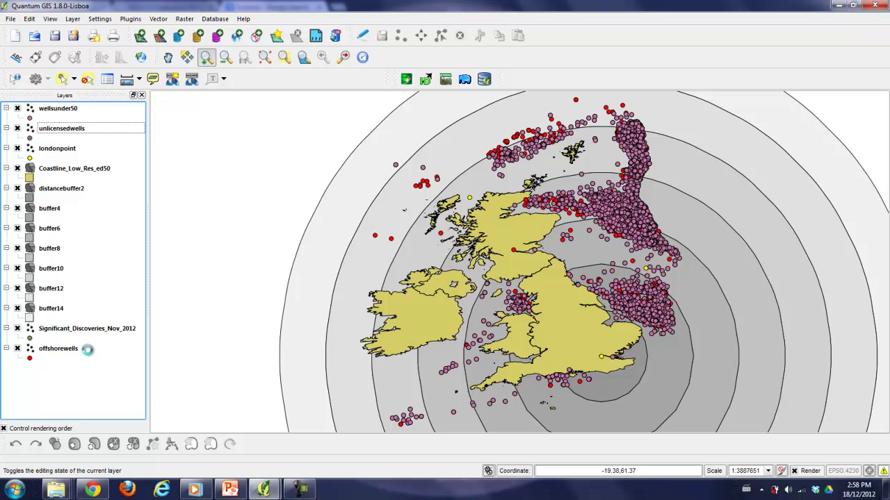
Change the wellsunder50 point symbol colour to green.
double_click(33, 118)
left_click(474, 192)
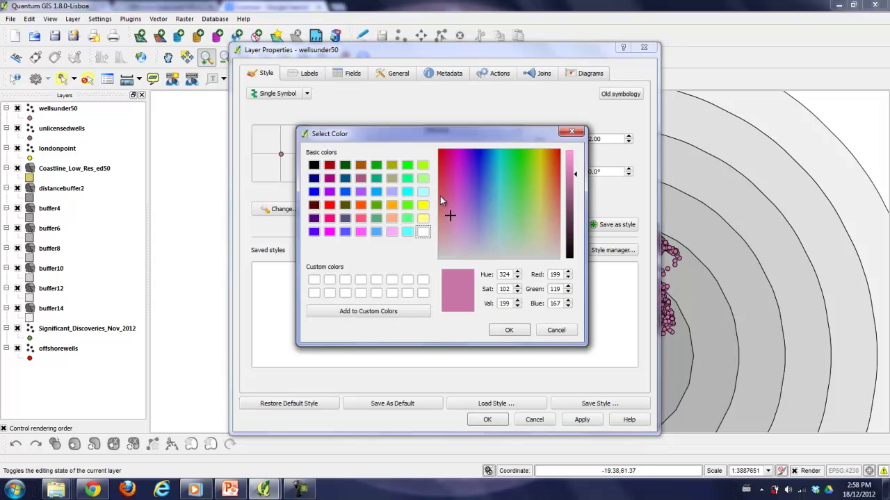
left_click_drag(549, 152, 529, 132)
left_click(509, 330)
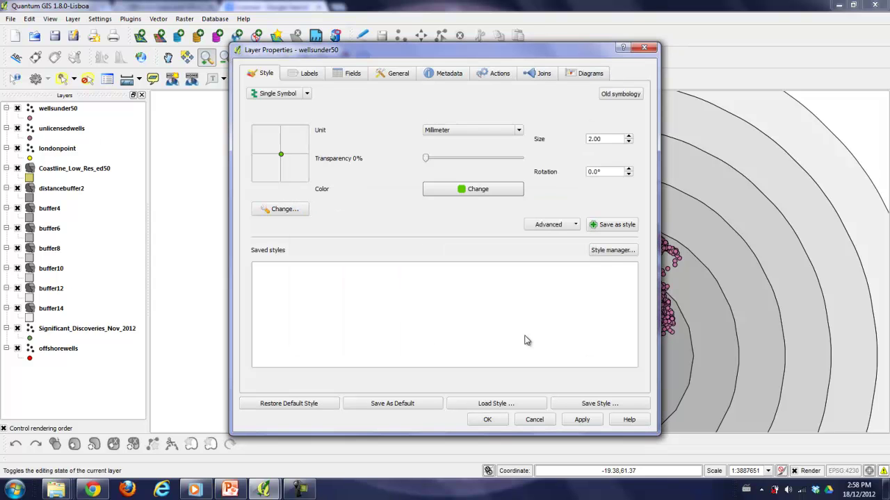
left_click(581, 420)
left_click(489, 420)
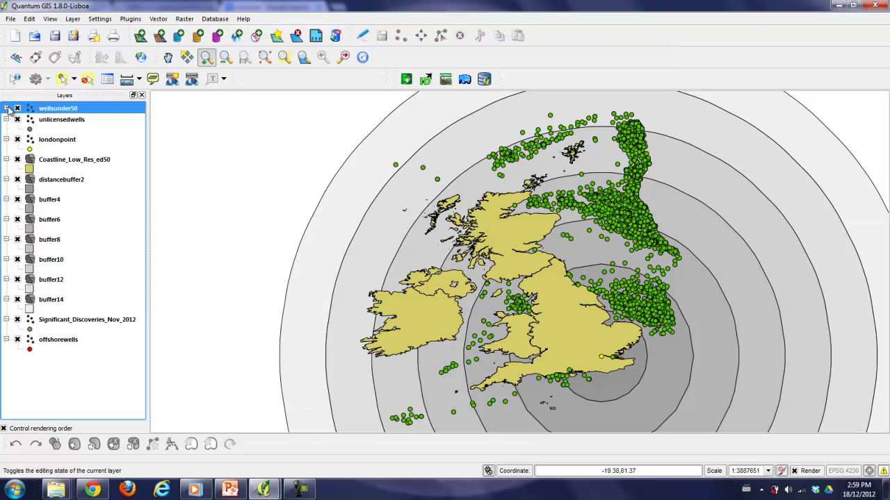
left_click(6, 108)
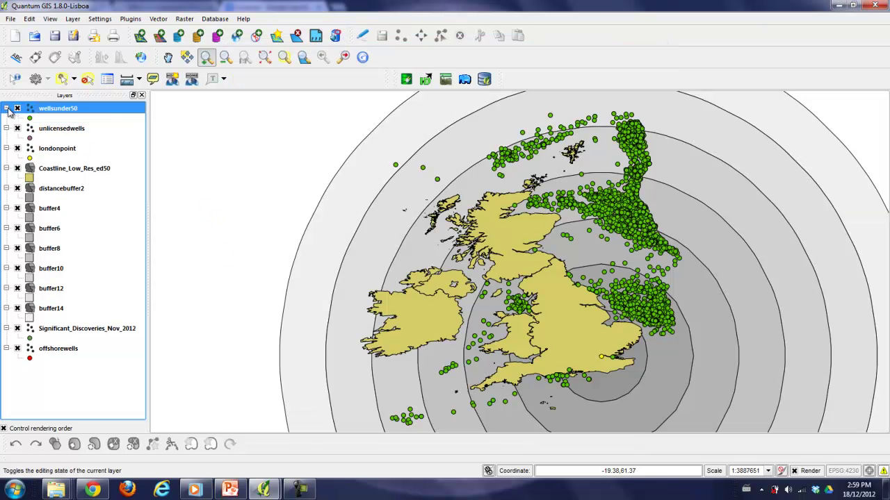
Open the wellsunder50 attribute table to check its 6090 records, then close it.
right_click(79, 112)
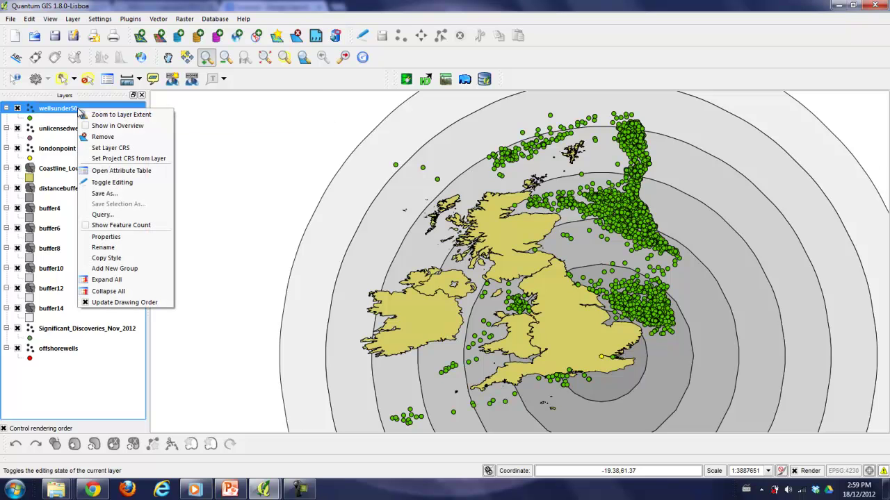
left_click(114, 173)
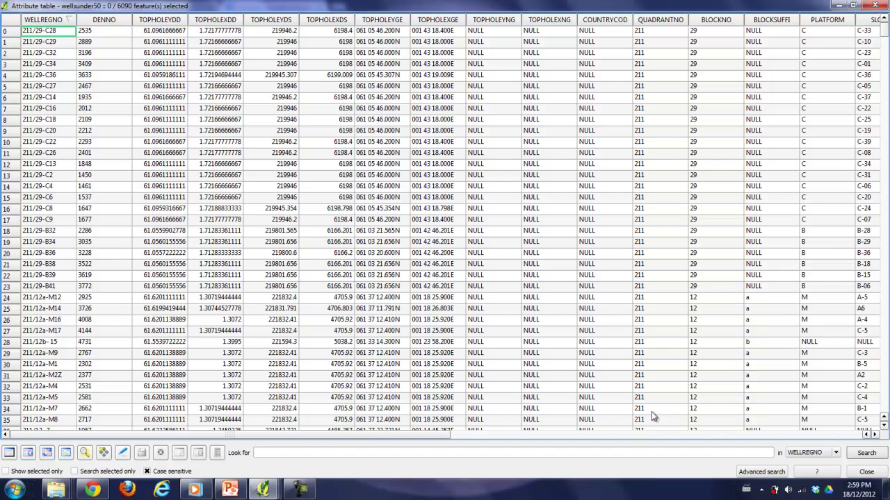
left_click_drag(375, 434, 695, 436)
left_click(874, 5)
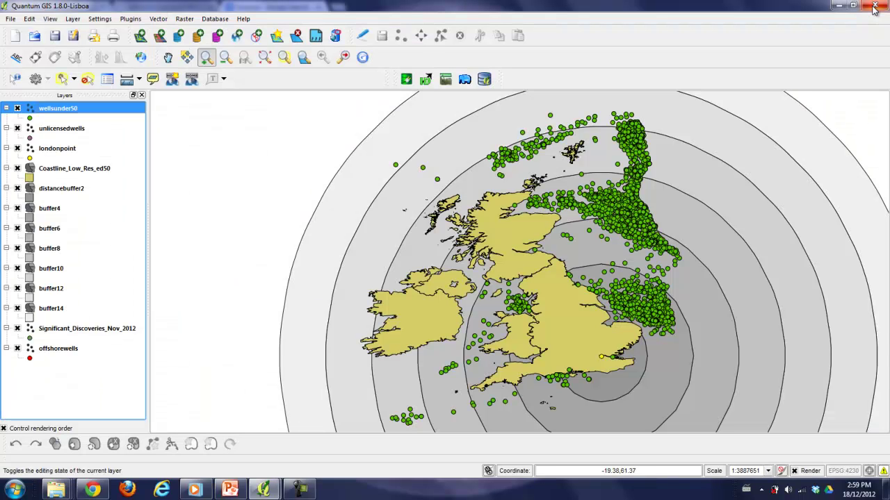
right_click(53, 109)
Remove wellsunder50 from the map and briefly open the offshorewells attribute table.
left_click(76, 137)
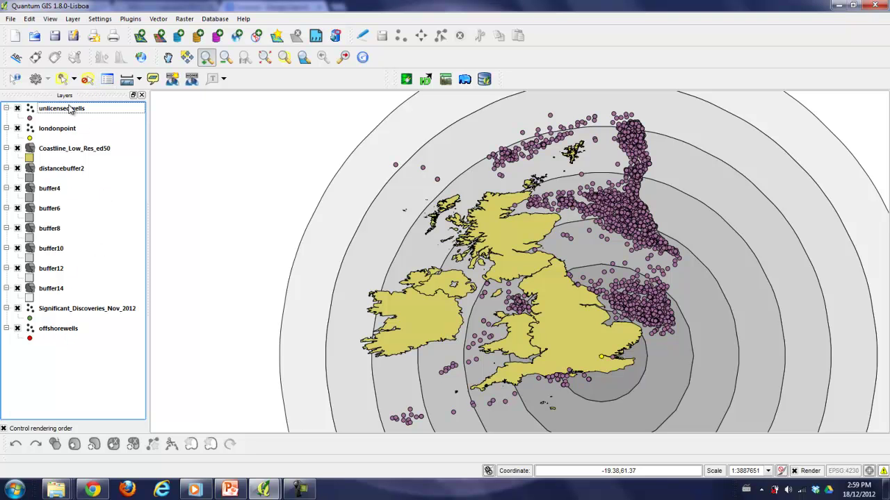
left_click(76, 309)
right_click(62, 333)
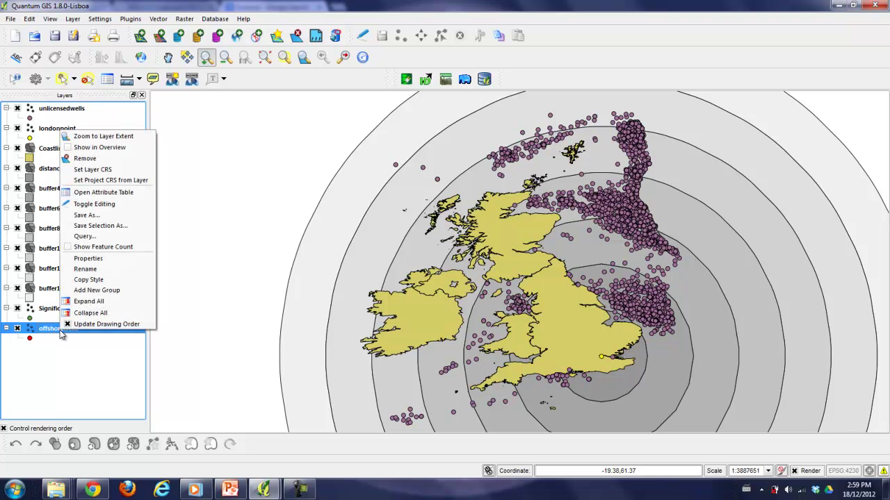
left_click(100, 194)
mouse_move(264, 490)
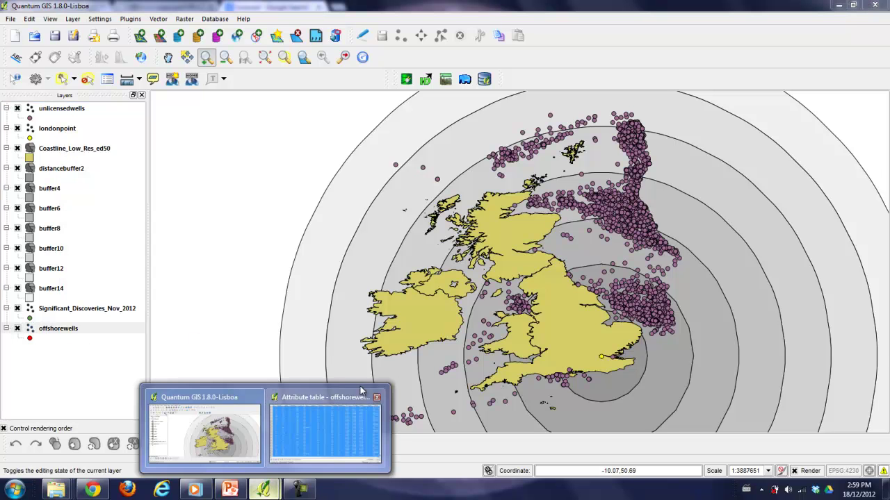
left_click(376, 397)
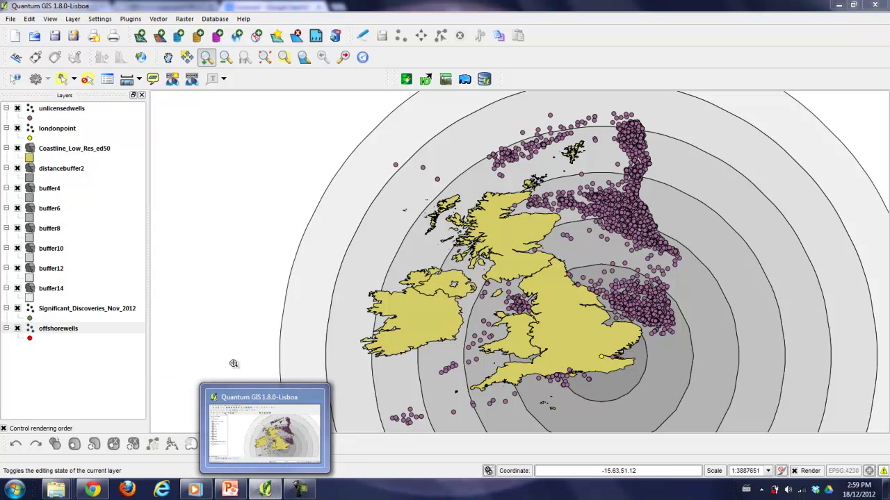
Reopen the offshorewells attribute table to review its 215 selected wells, then minimise it.
left_click(58, 332)
right_click(59, 332)
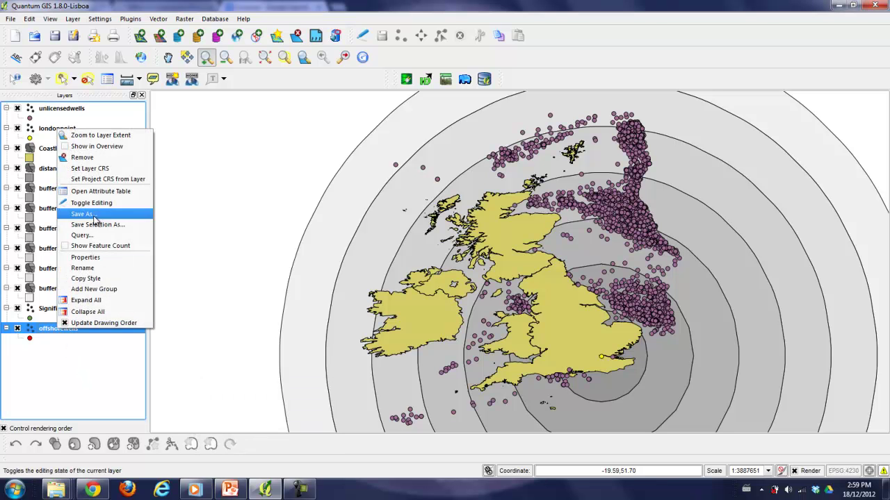
left_click(89, 195)
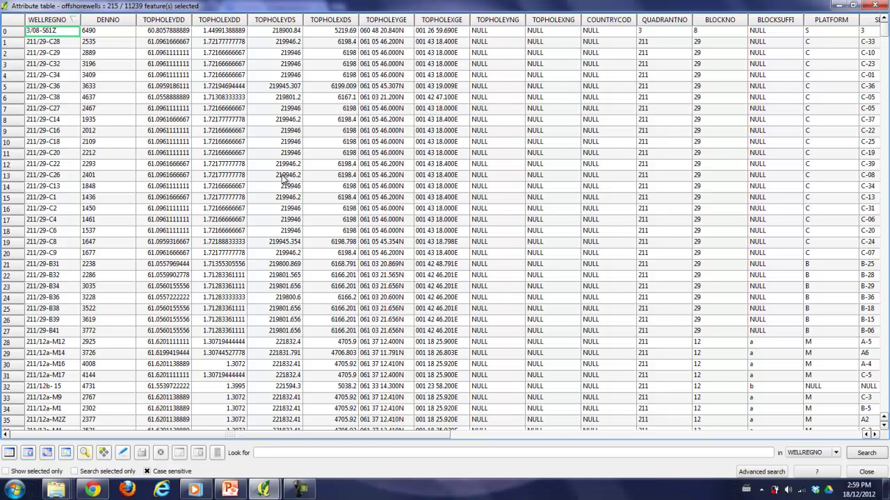
left_click(838, 6)
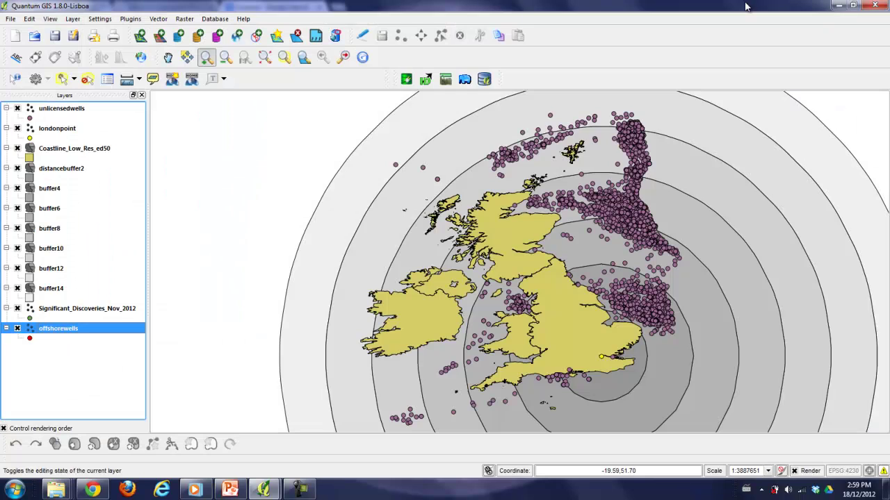
Start saving offshorewells as a new file, with the result set to be added to the map.
right_click(62, 329)
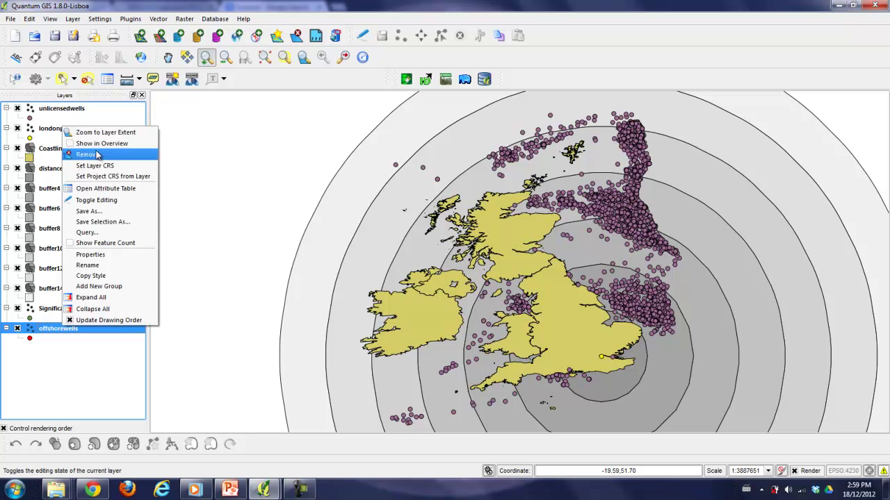
left_click(109, 212)
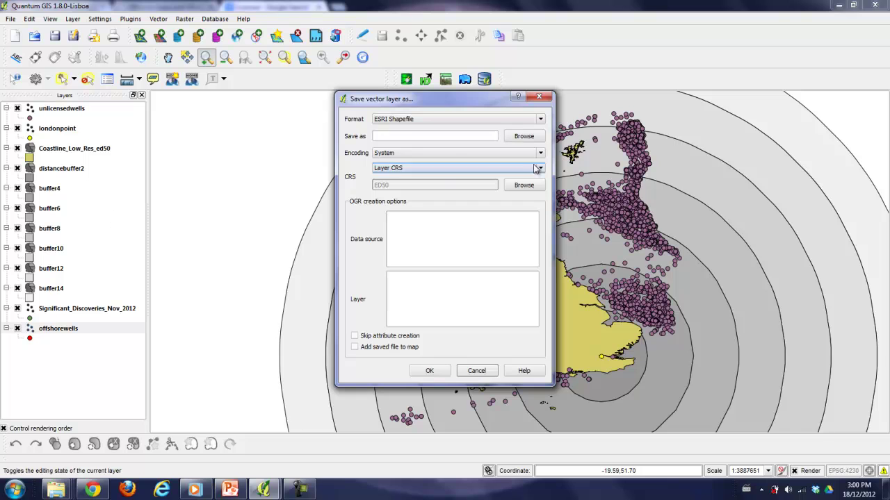
left_click(462, 137)
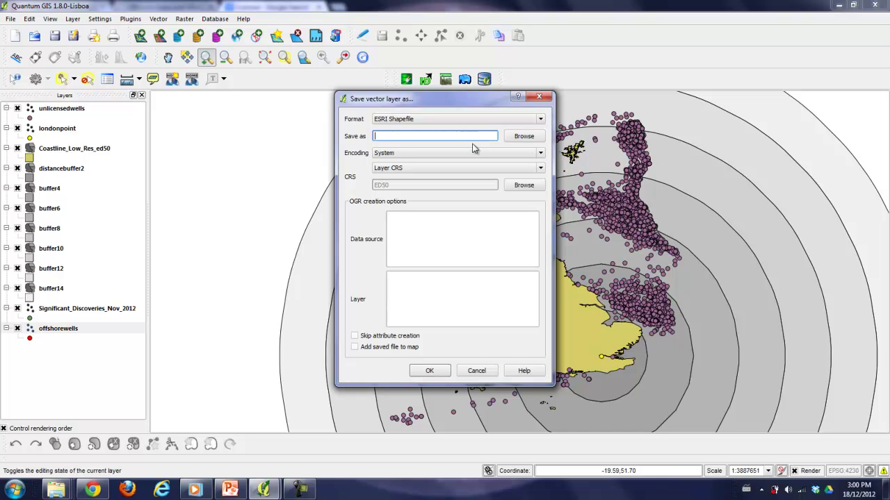
left_click(355, 346)
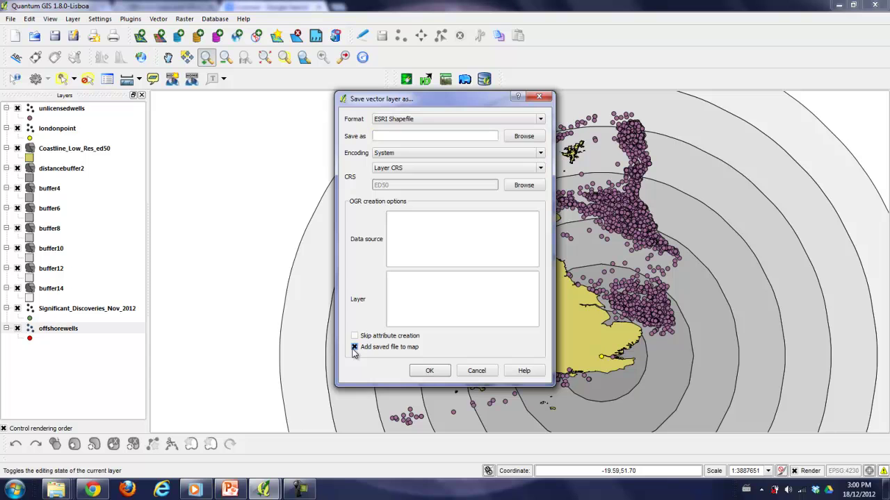
Export to wellsunder50.shp, replacing the existing file, then minimise the music player.
left_click(523, 136)
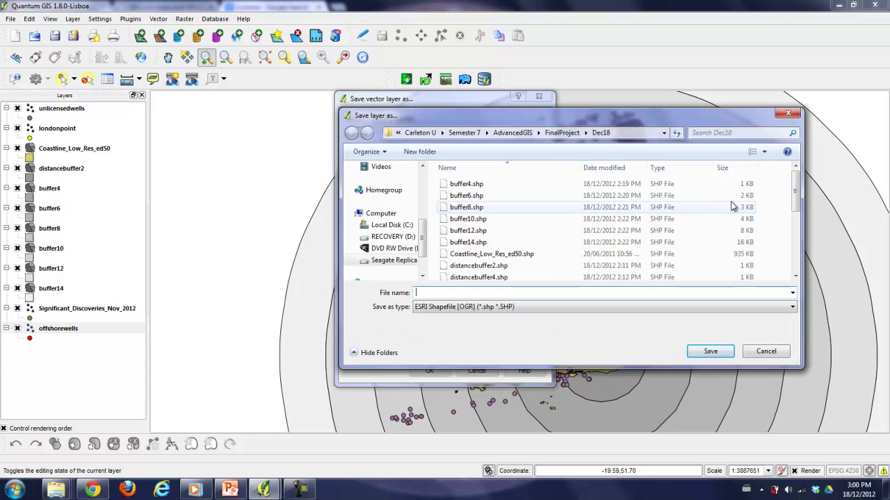
left_click_drag(797, 200, 797, 264)
left_click(530, 274)
left_click(688, 353)
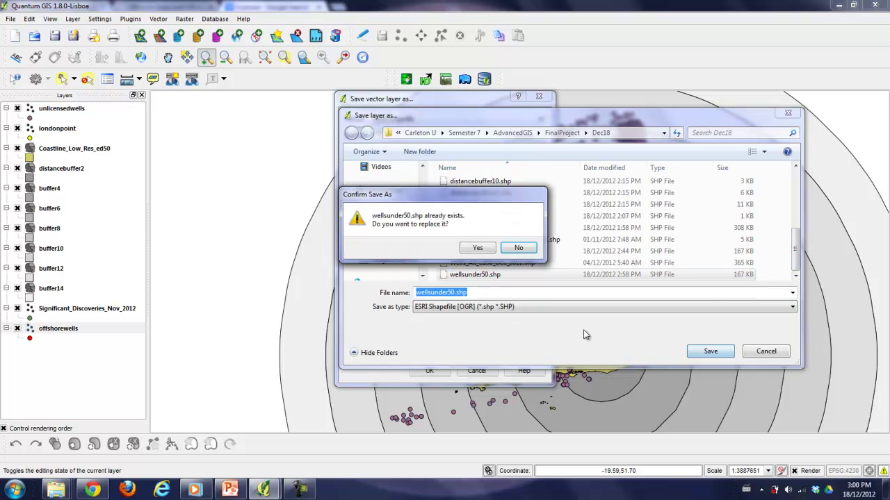
left_click(466, 250)
left_click(430, 371)
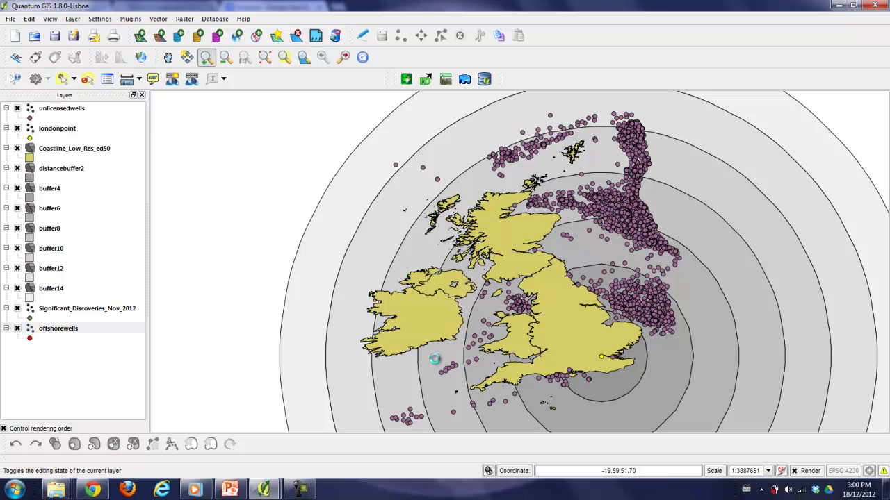
left_click(195, 490)
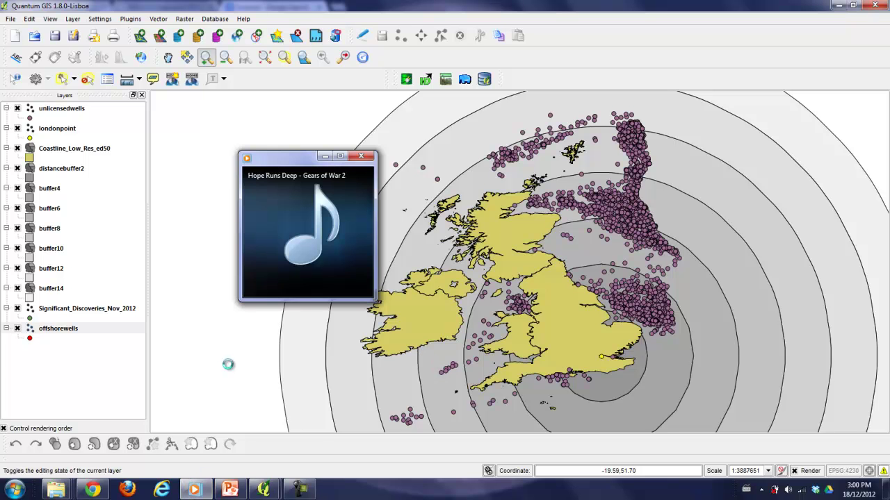
left_click(325, 155)
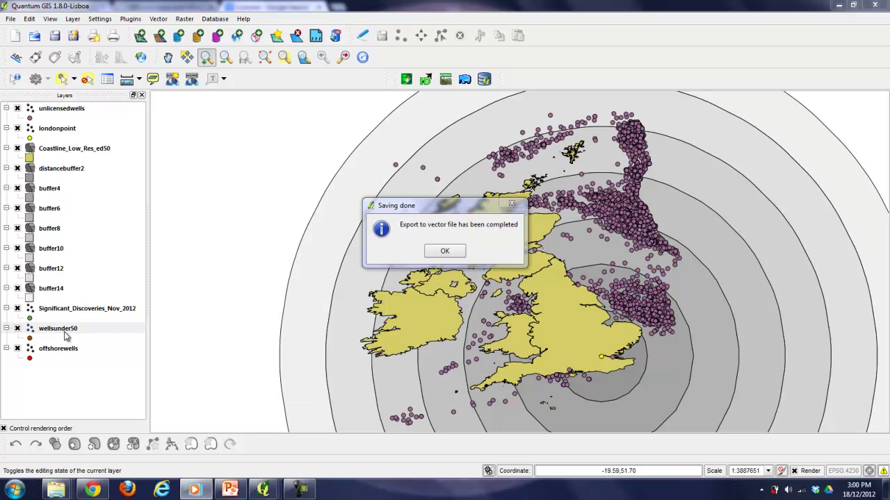
Dismiss the export notice and drag wellsunder50 to the top of the layer list.
left_click(452, 250)
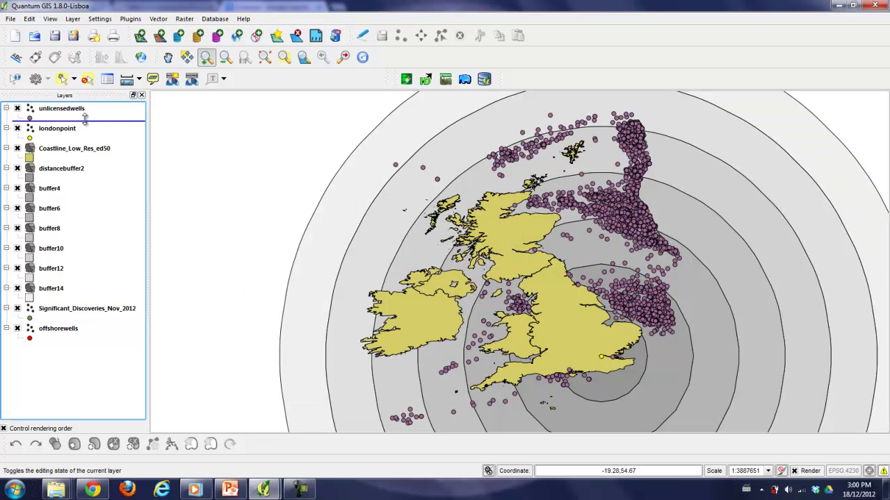
left_click(50, 327)
left_click_drag(50, 327, 53, 111)
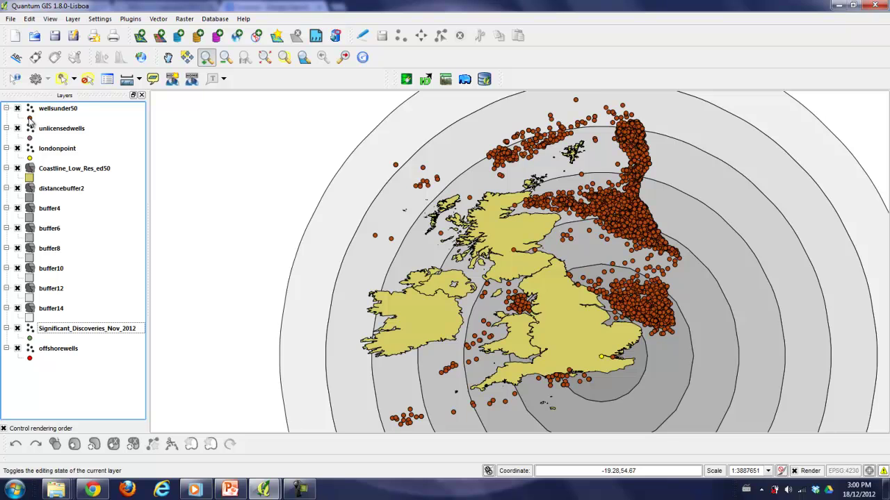
Set the wellsunder50 well symbols to green in its layer properties.
double_click(29, 119)
left_click(485, 196)
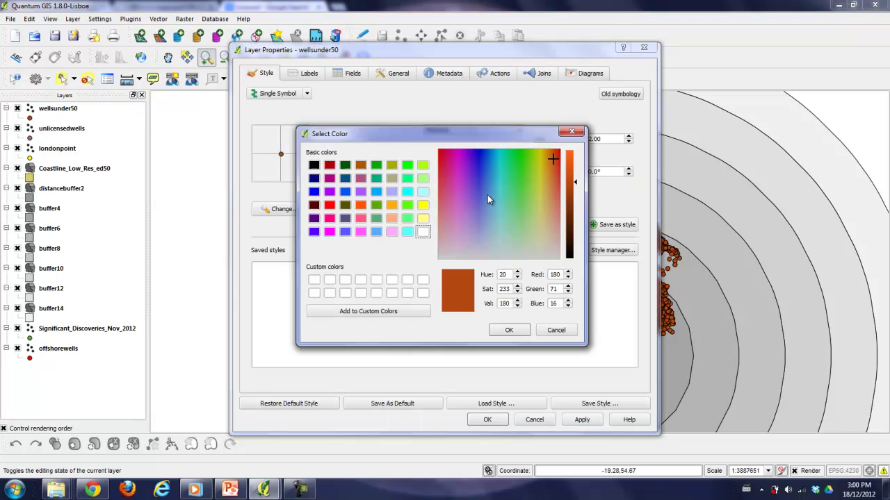
left_click_drag(551, 157, 520, 148)
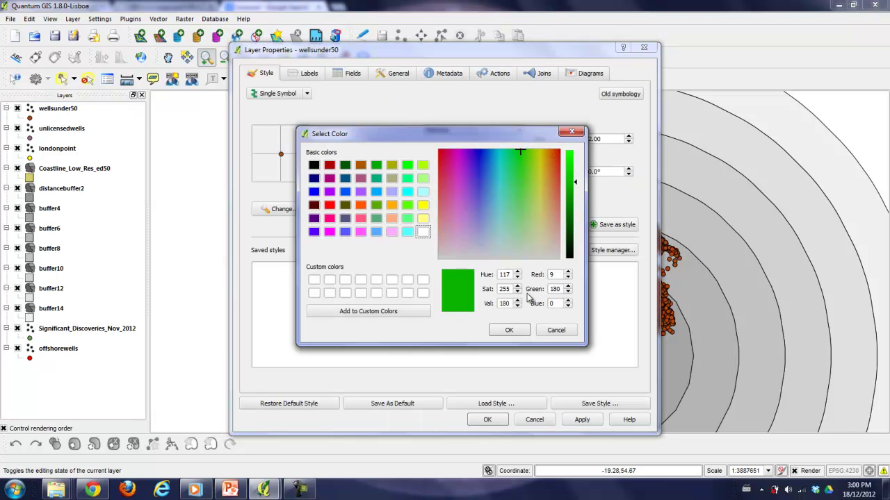
left_click(515, 330)
left_click(579, 419)
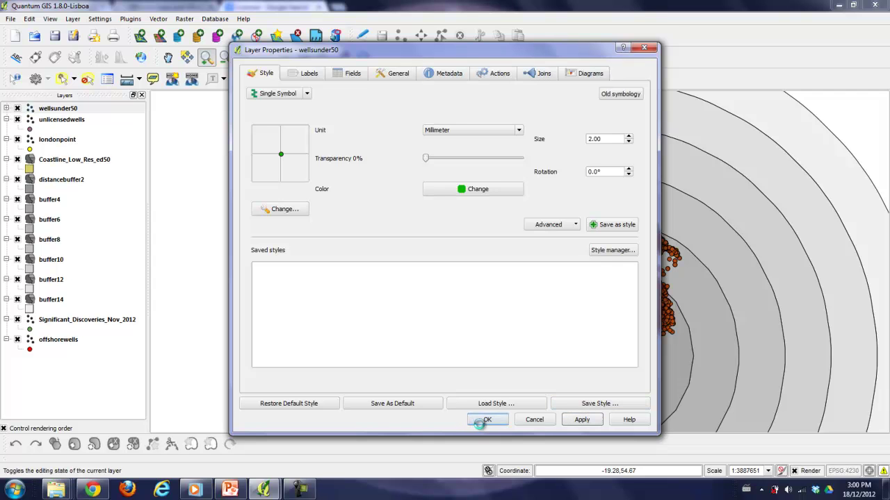
left_click(485, 420)
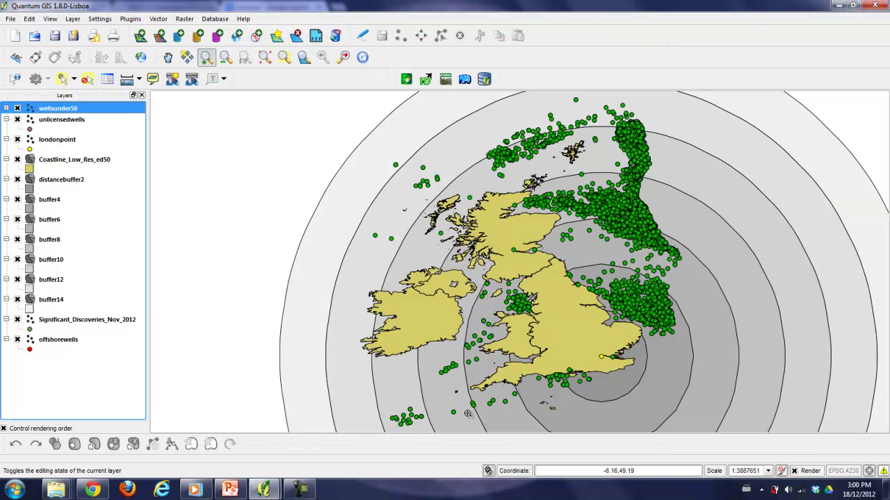
right_click(58, 124)
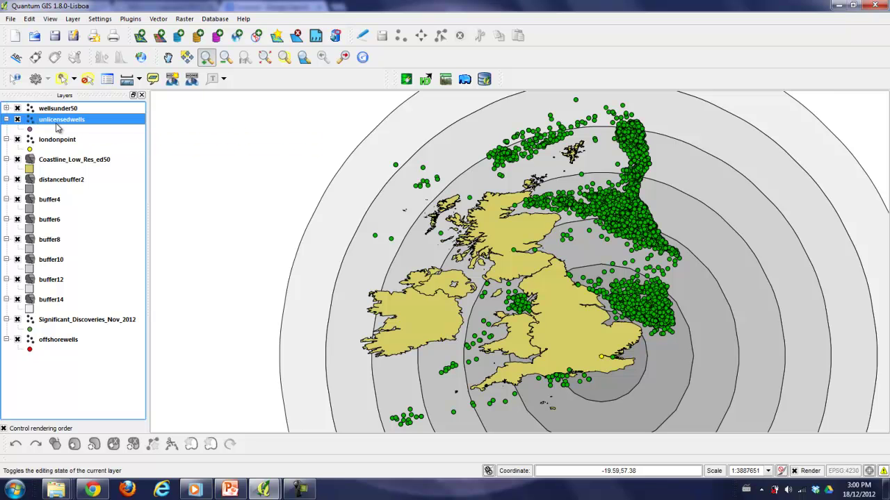
left_click(96, 187)
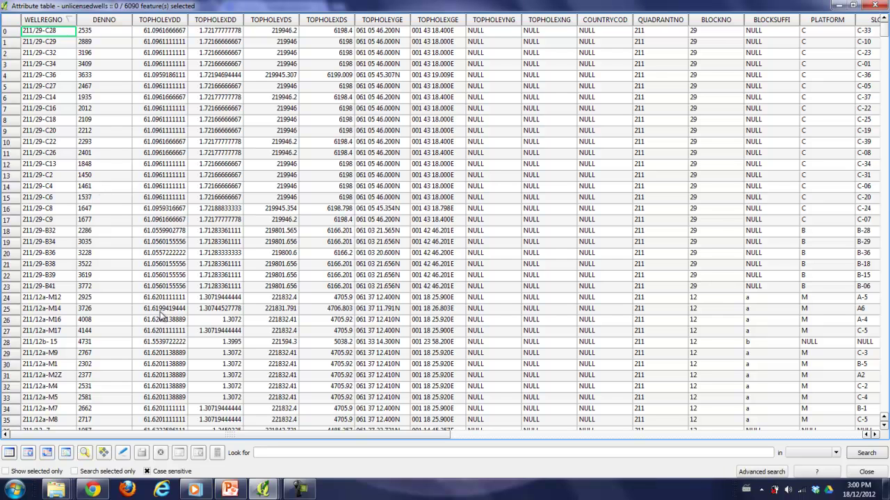
left_click(875, 6)
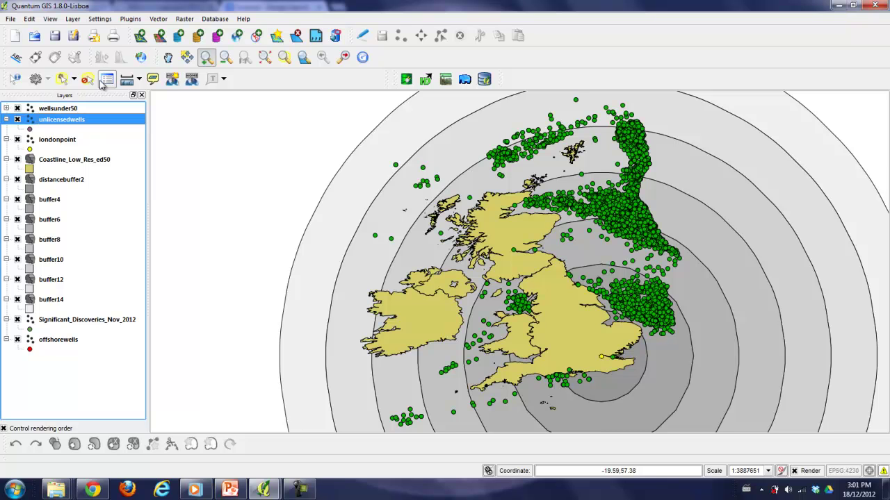
left_click(58, 139)
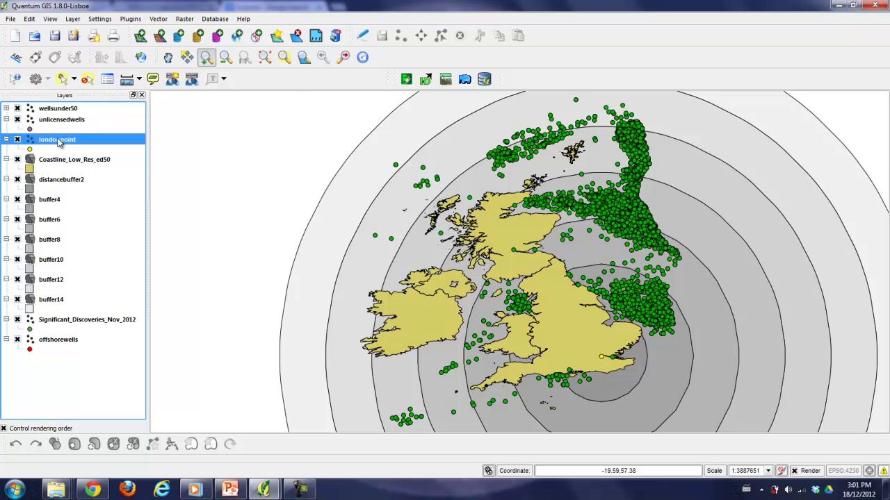
right_click(59, 143)
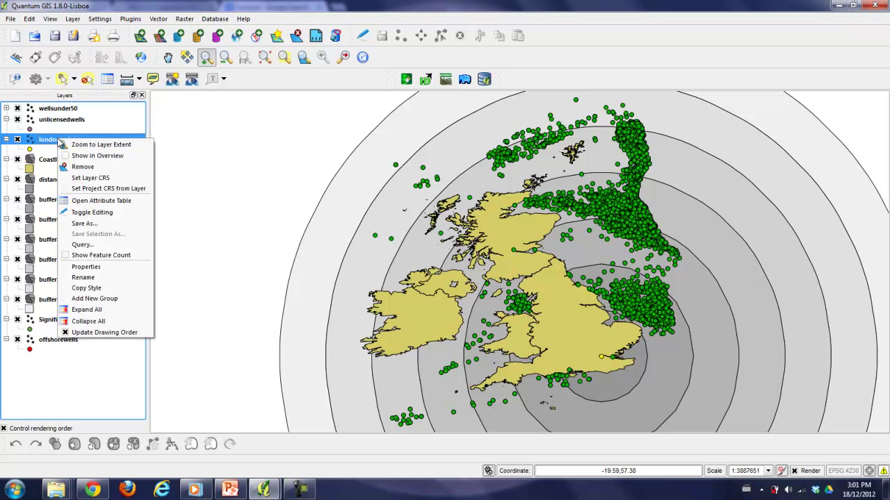
left_click(25, 333)
left_click(50, 340)
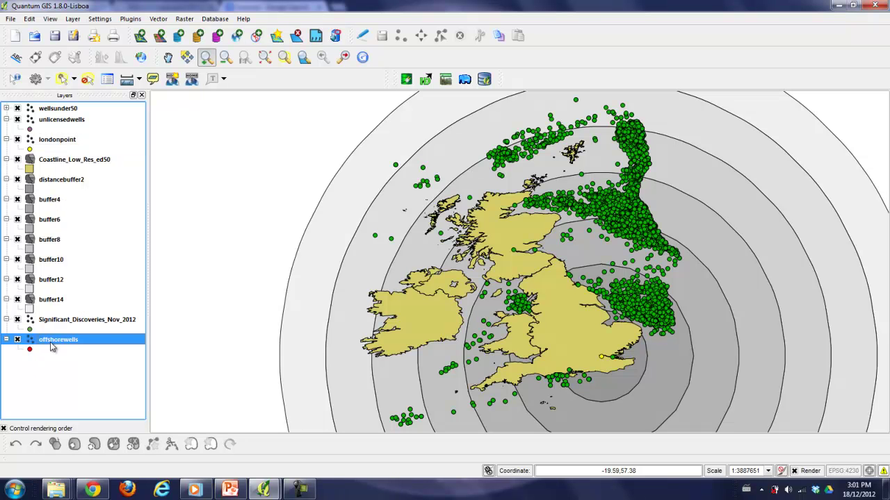
right_click(58, 321)
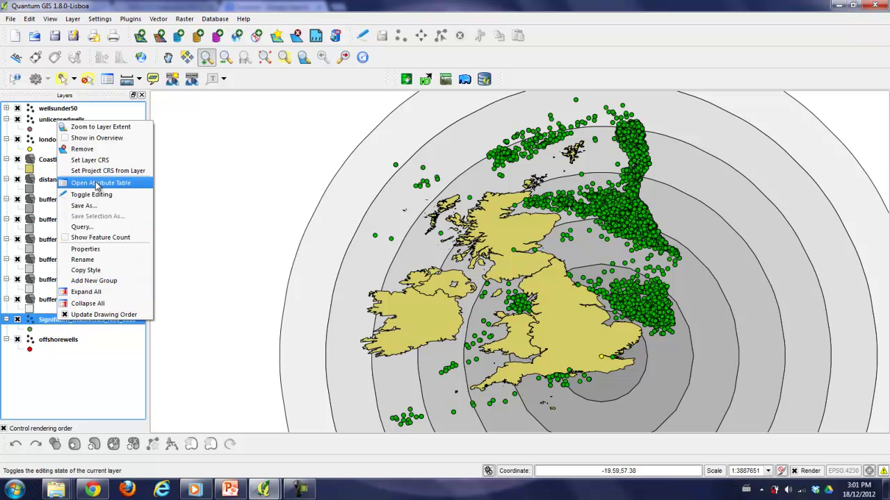
left_click(97, 183)
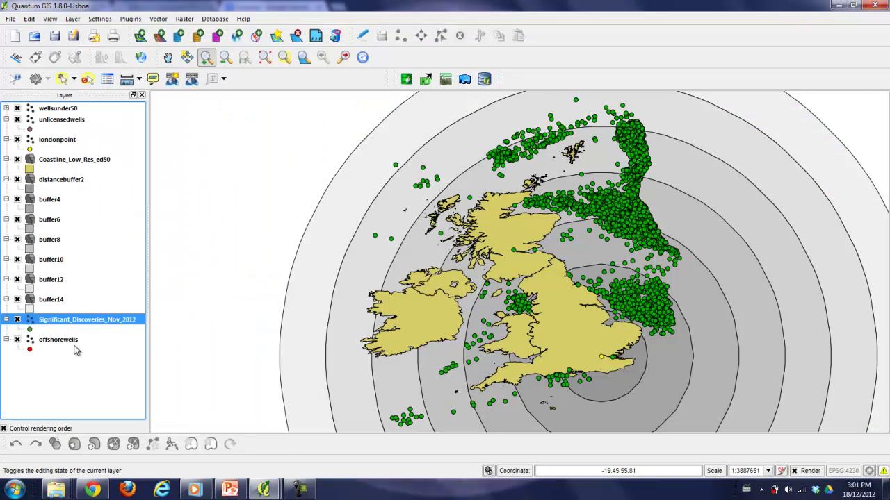
right_click(60, 341)
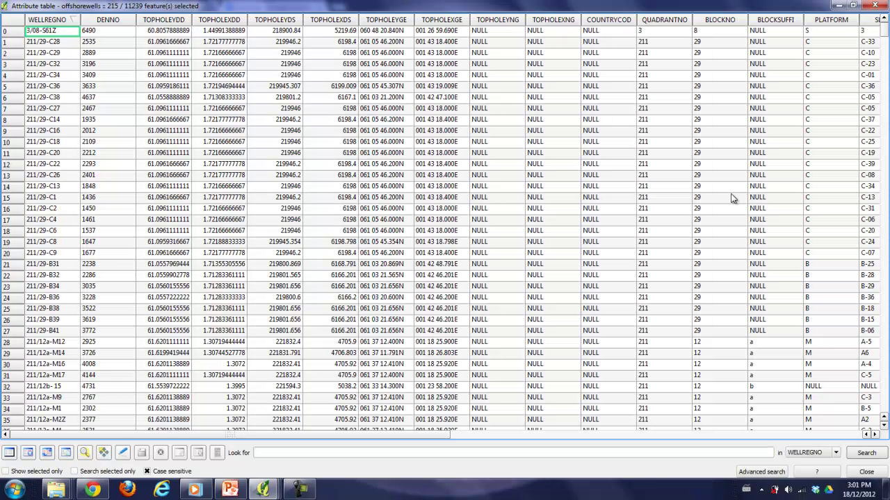
left_click(836, 5)
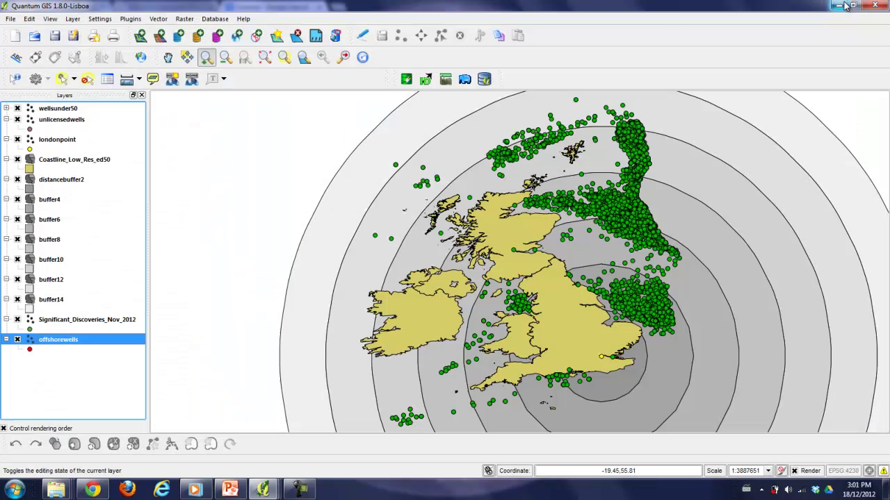
left_click(7, 109)
left_click(51, 114)
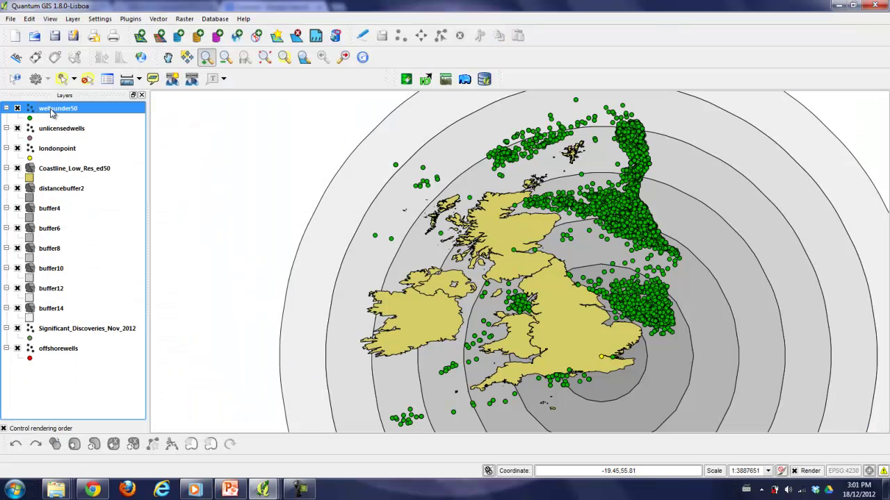
right_click(51, 114)
left_click(87, 171)
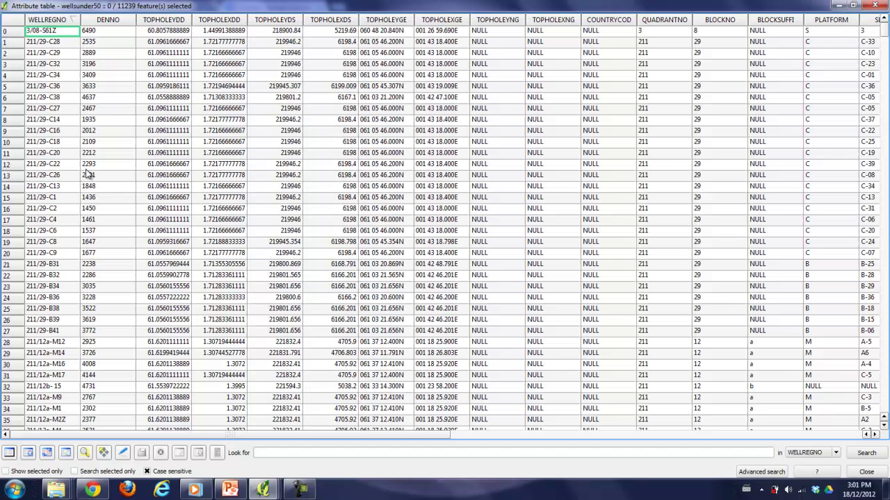
left_click(875, 6)
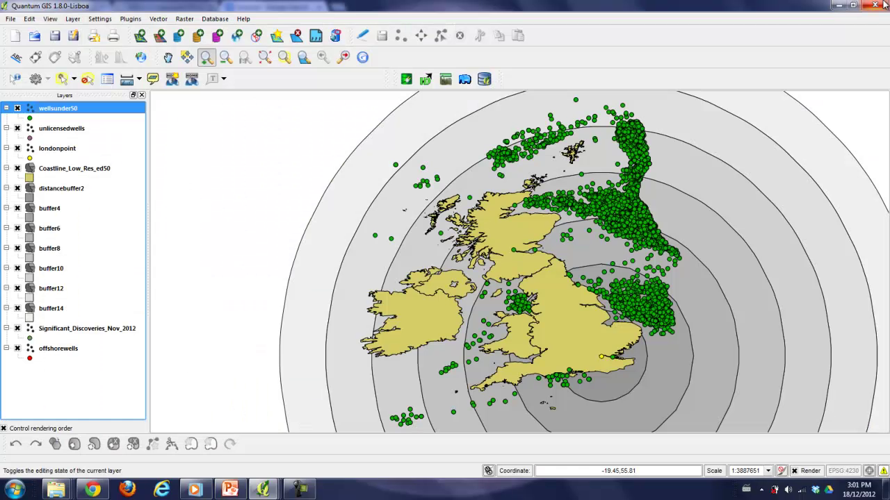
Remove the wellsunder50 layer and clear the 215-well selection in the offshorewells attribute table.
right_click(58, 113)
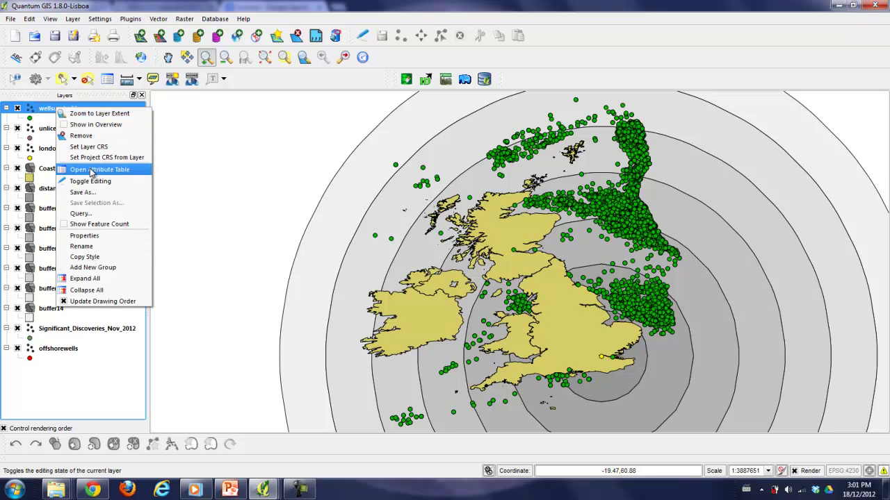
left_click(84, 135)
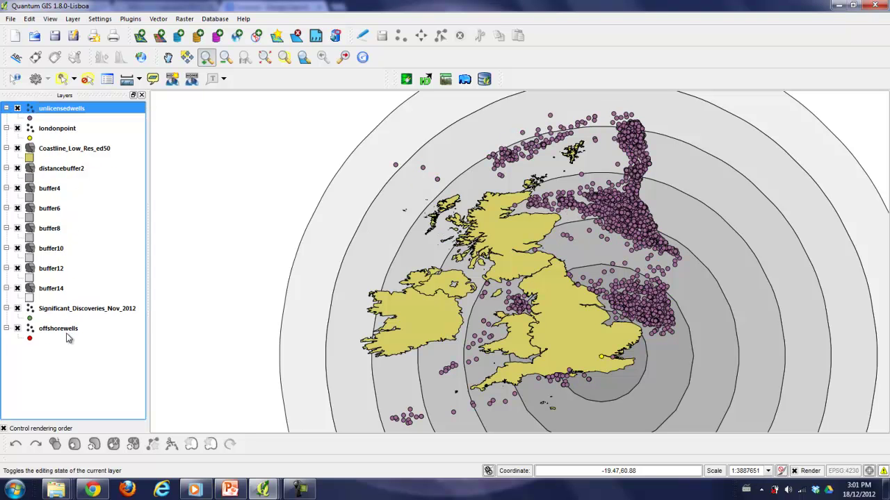
left_click(70, 332)
right_click(70, 334)
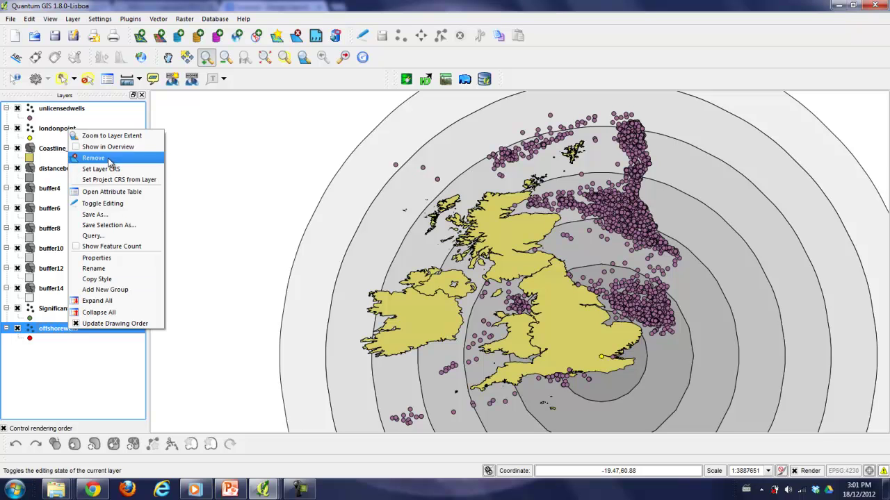
left_click(107, 193)
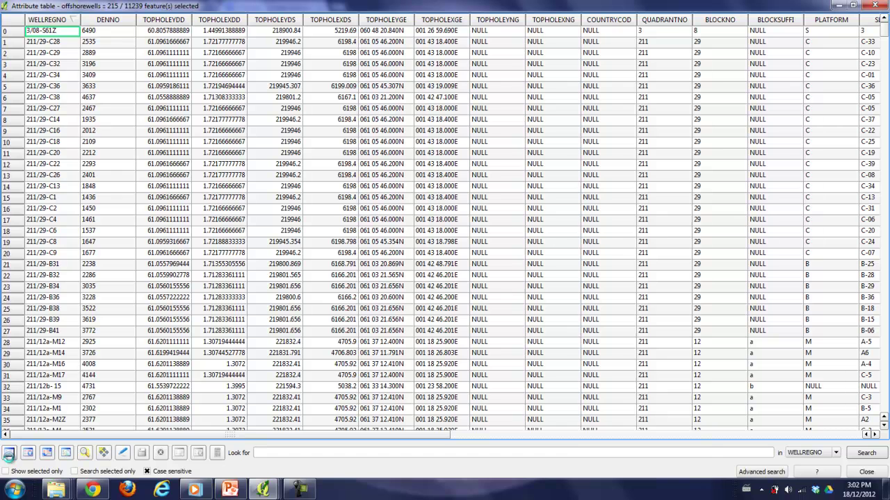
left_click(8, 454)
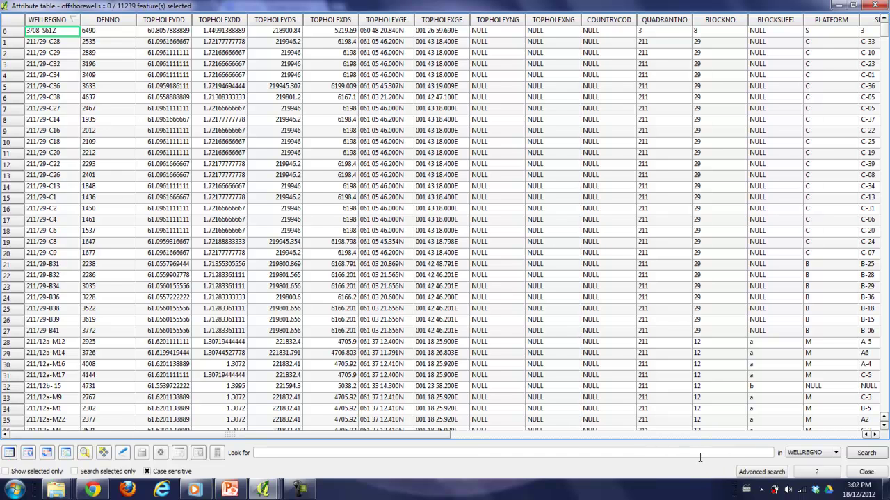
Build the query WATERDEPTH <= 50 in the search query builder and test it.
left_click(772, 472)
left_click_drag(417, 158, 419, 224)
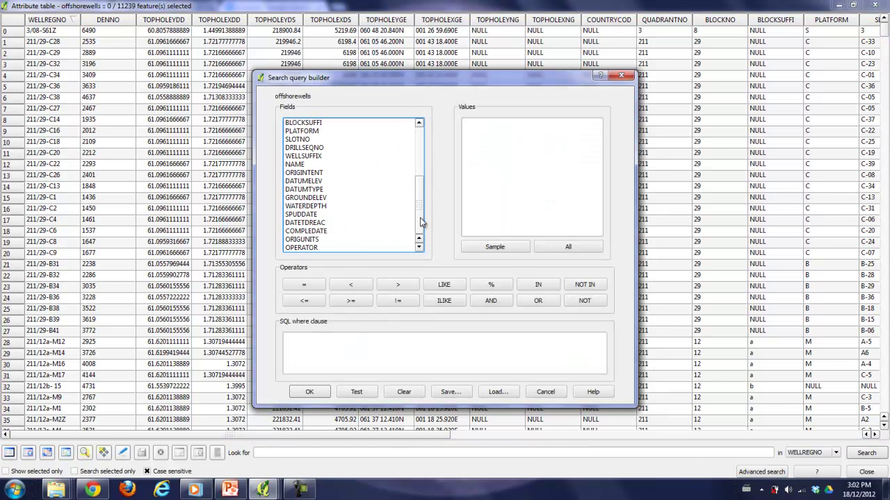
double_click(322, 207)
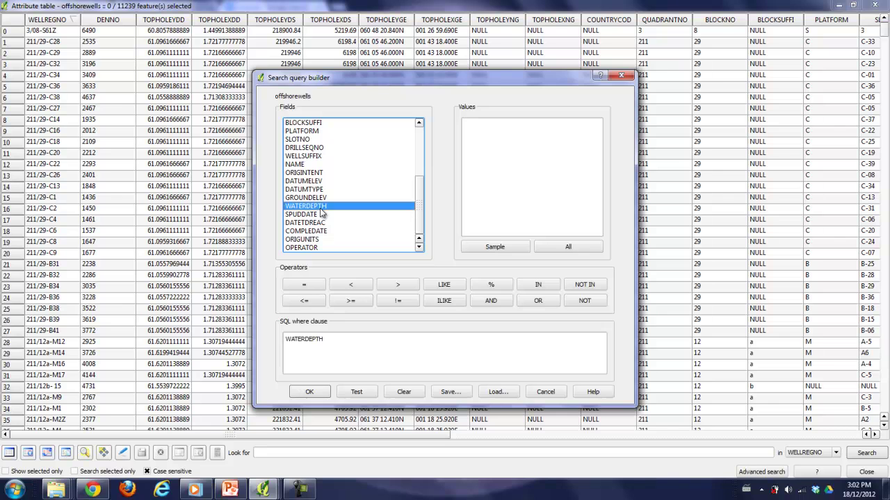
left_click(321, 299)
left_click(362, 342)
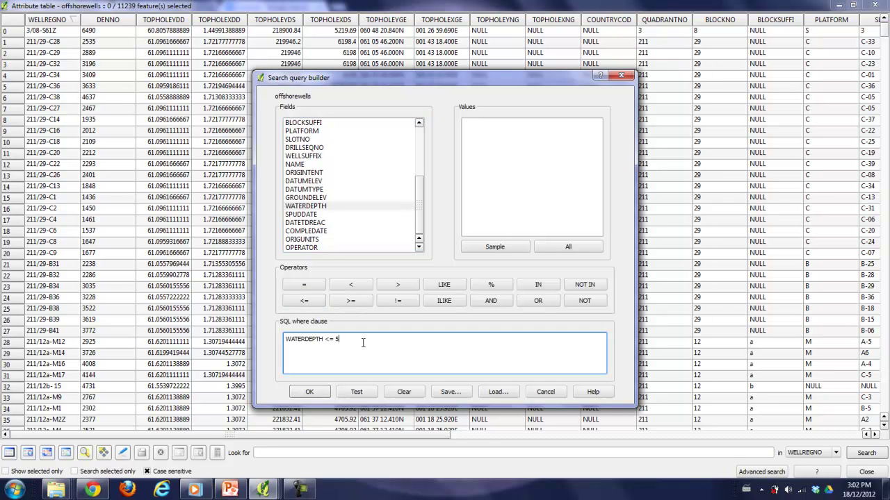
type("0")
left_click(357, 392)
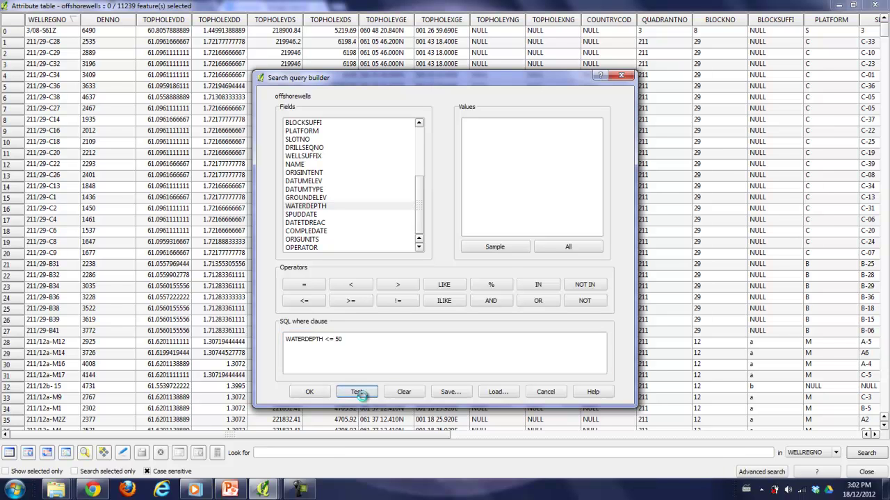
left_click(443, 268)
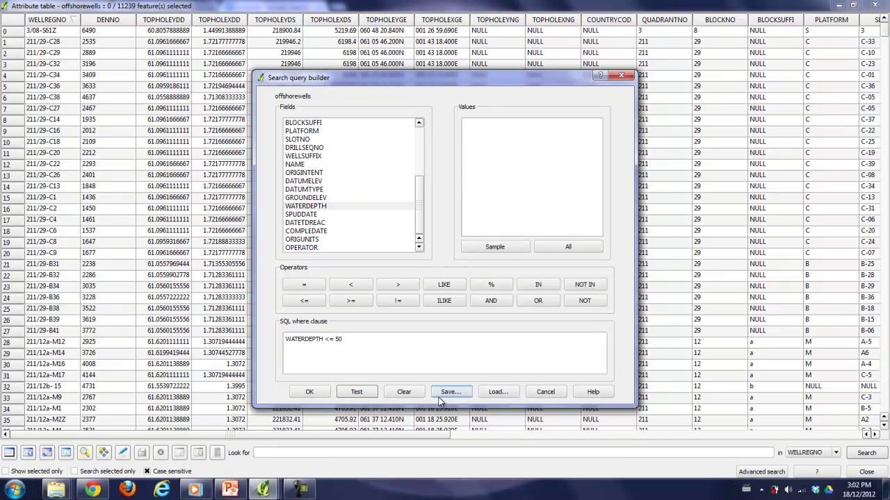
Run the WATERDEPTH <= 50 query to select the 215 wells and scroll the attribute table.
left_click(444, 394)
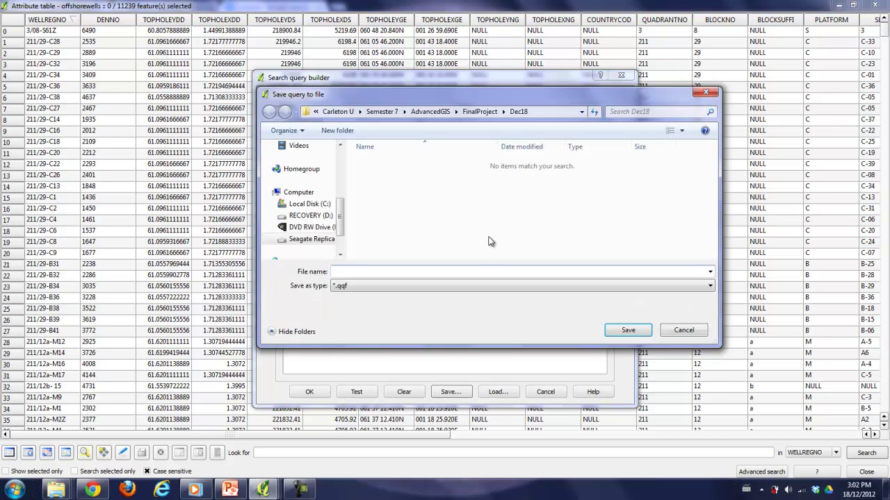
left_click(422, 285)
left_click(445, 297)
left_click(675, 329)
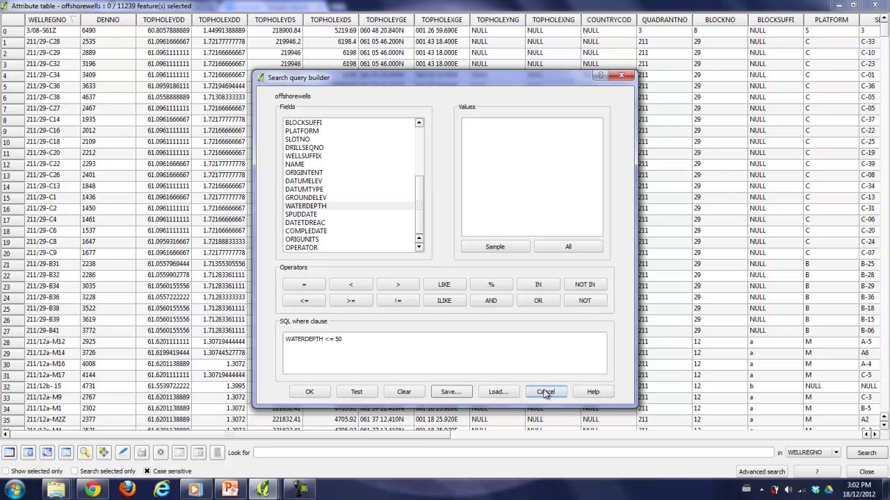
left_click(311, 391)
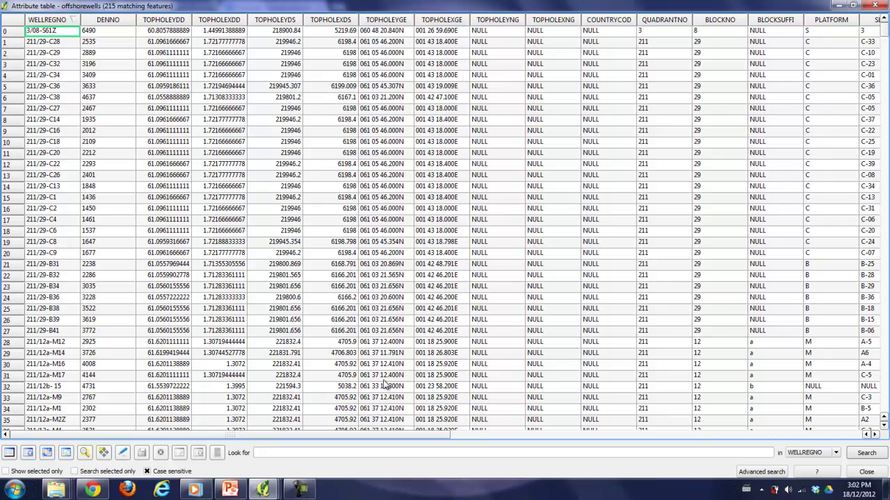
left_click_drag(884, 35, 883, 117)
left_click_drag(867, 224, 873, 352)
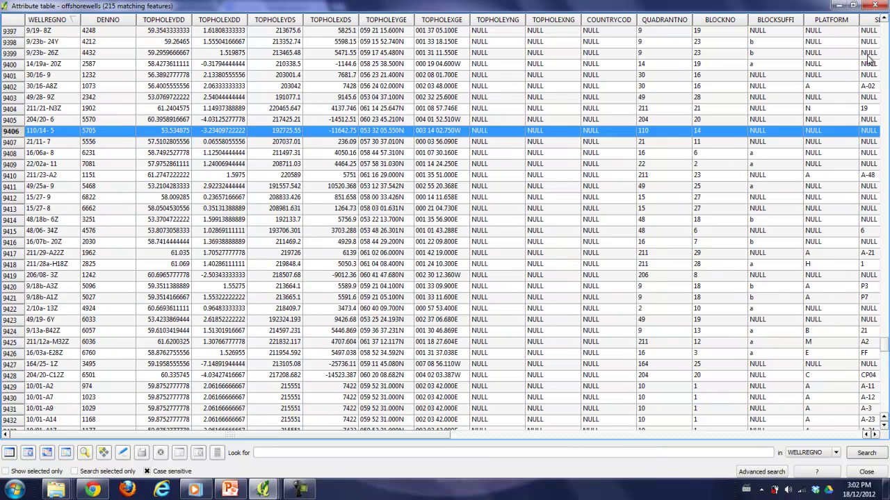
Save the selected offshorewells features, choosing wellsunder50.shp as the output file.
left_click(838, 6)
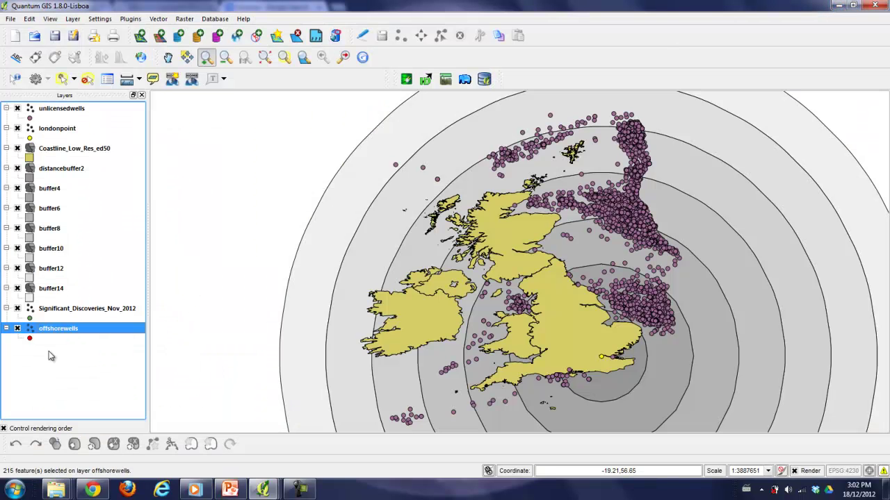
right_click(55, 331)
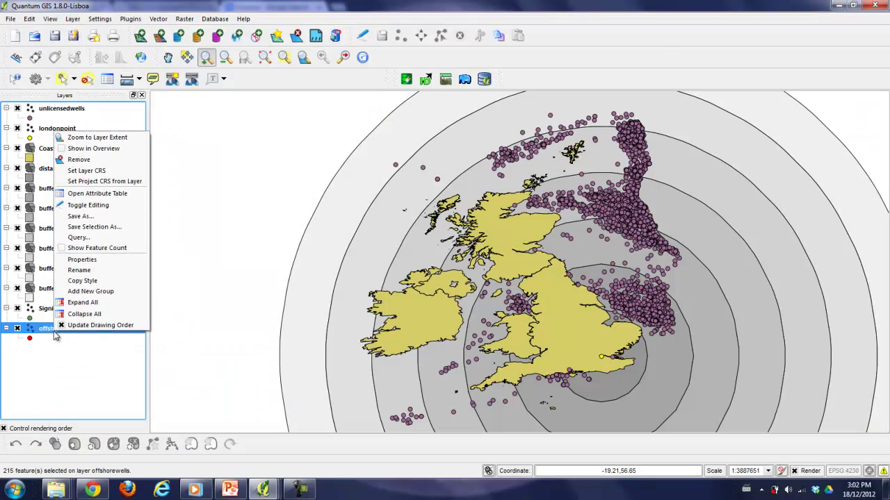
left_click(109, 229)
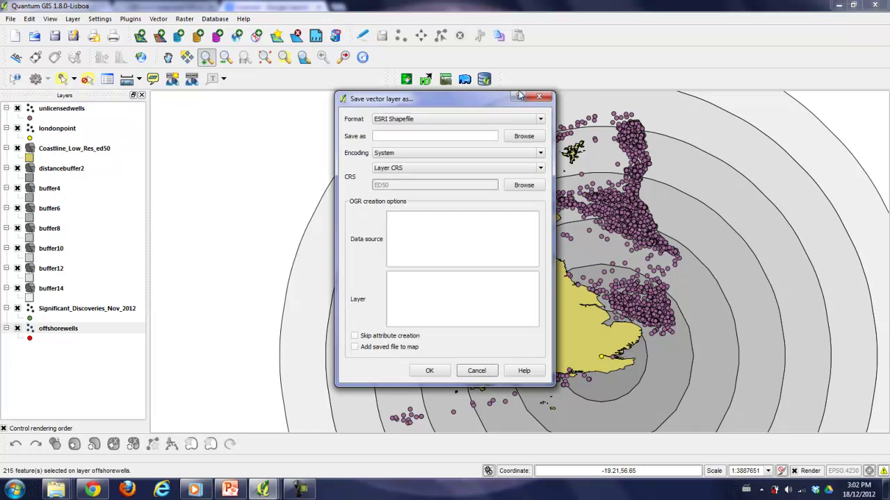
left_click(537, 98)
right_click(67, 328)
left_click(117, 222)
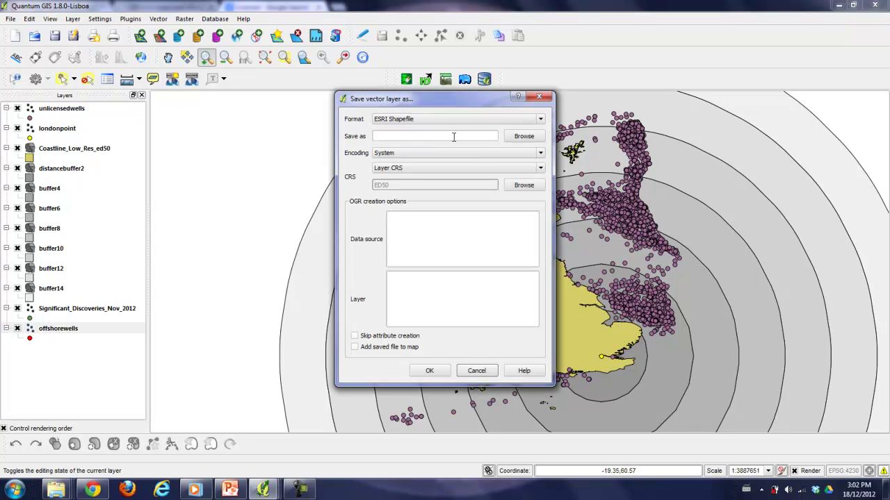
left_click(409, 137)
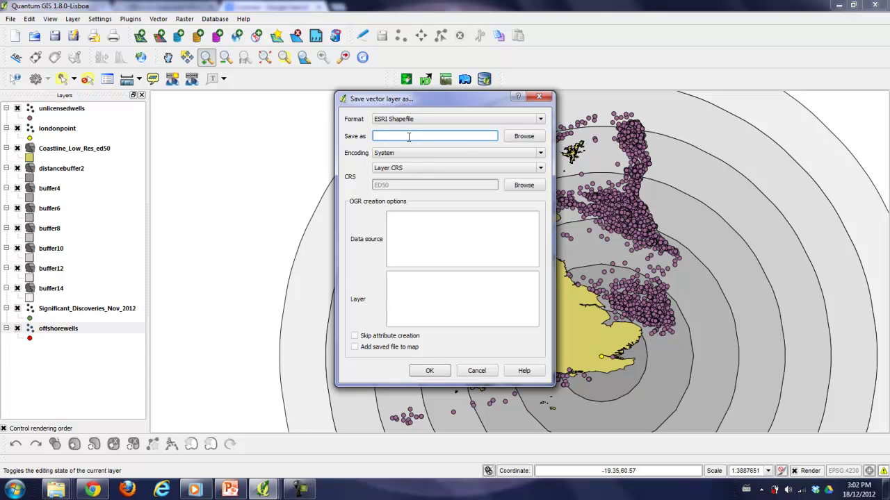
left_click(524, 136)
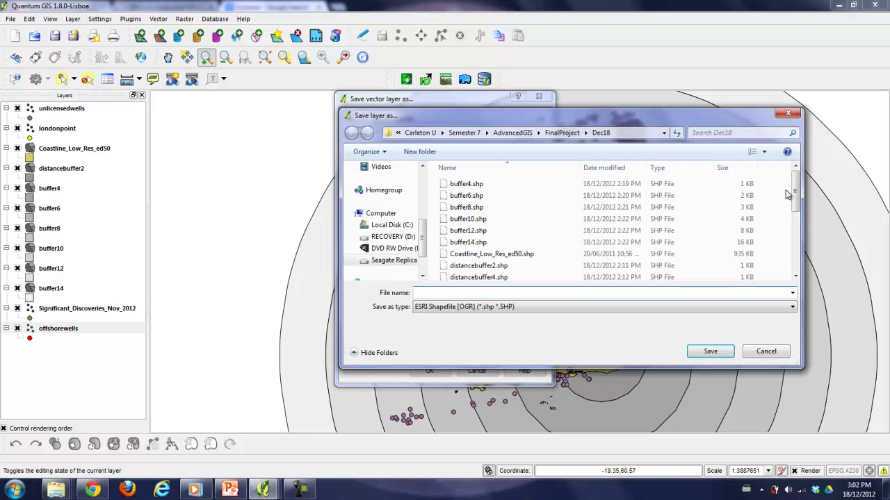
left_click_drag(794, 191, 795, 228)
left_click(475, 274)
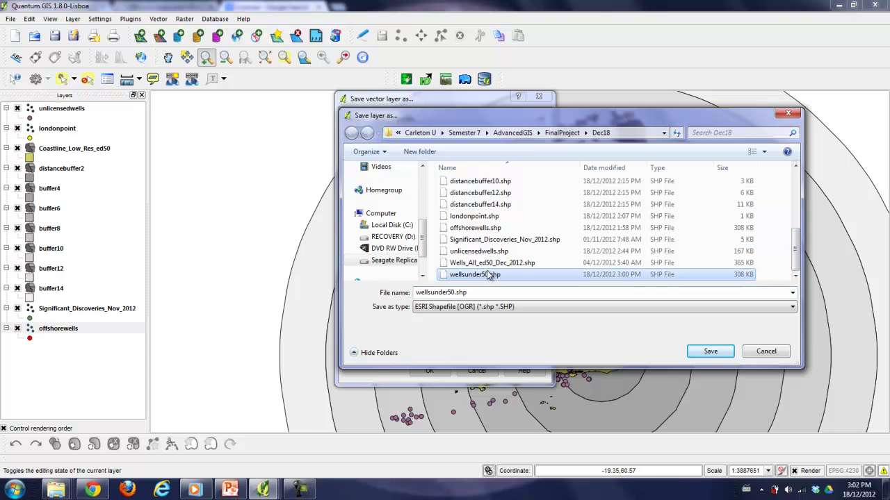
left_click(702, 352)
Overwrite the existing wellsunder50 file, add it to the map and move it to the top.
left_click(517, 247)
left_click(426, 238)
left_click(353, 346)
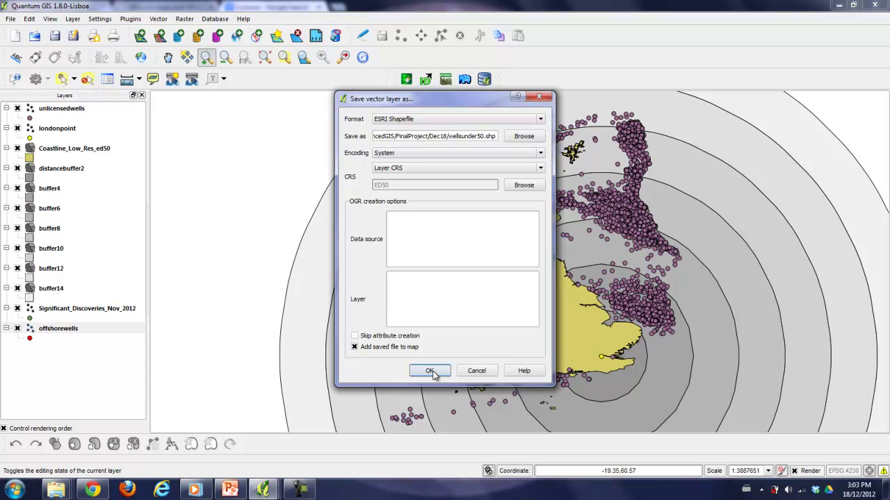
left_click(431, 371)
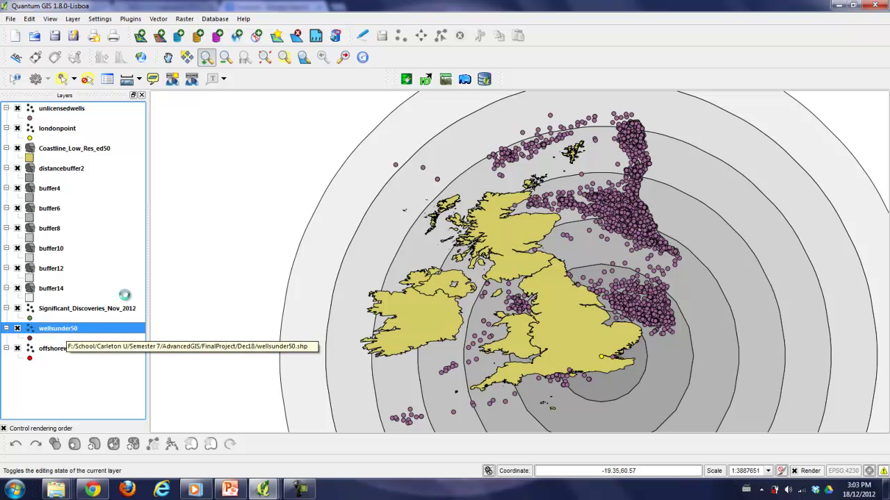
left_click_drag(64, 329, 47, 111)
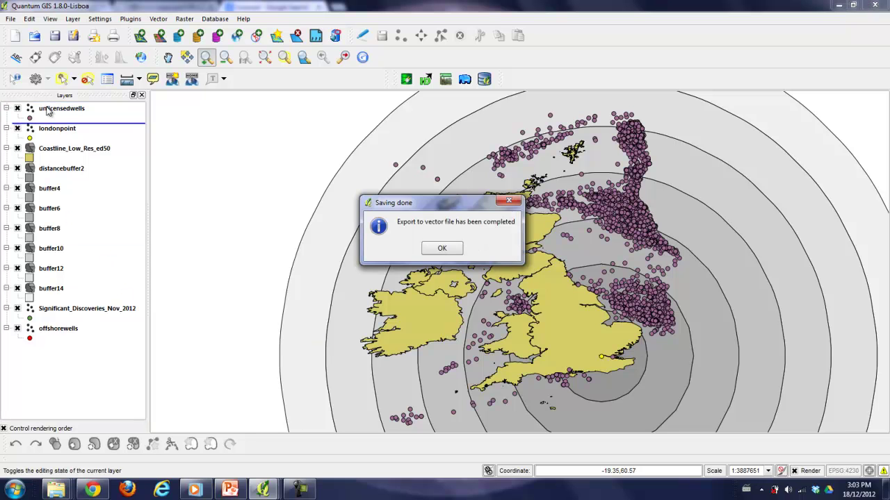
left_click(441, 249)
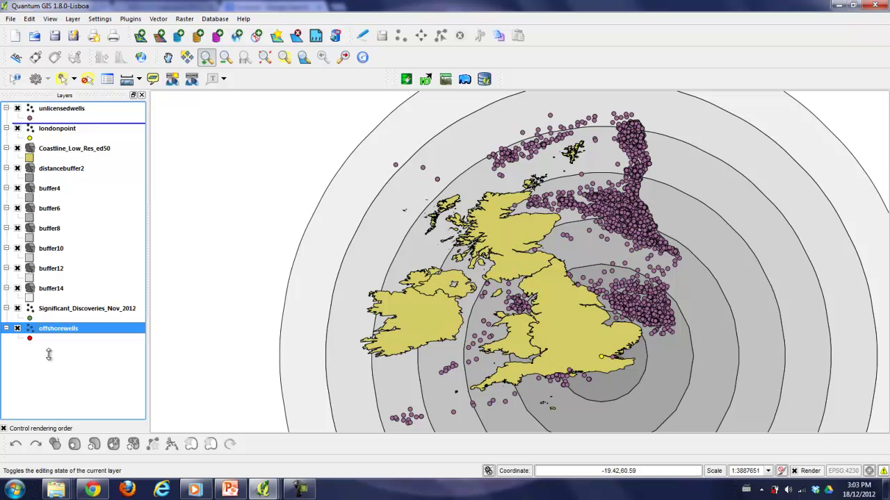
left_click_drag(56, 332, 59, 109)
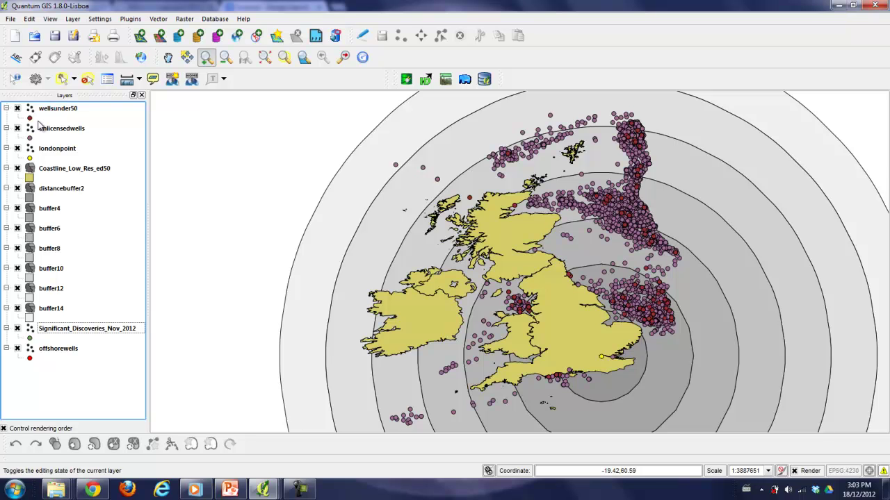
Change the wellsunder50 point symbol colour to green in the layer properties.
left_click(33, 121)
double_click(33, 121)
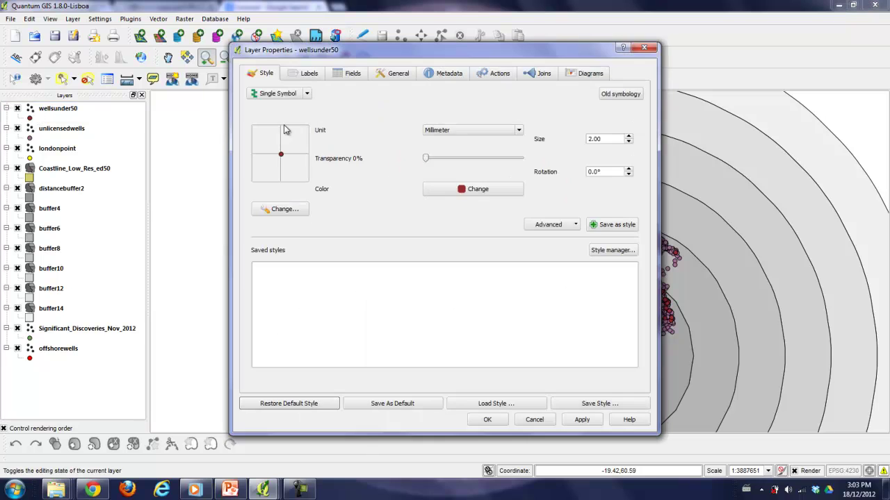
left_click(470, 190)
left_click(514, 158)
left_click_drag(514, 158, 517, 147)
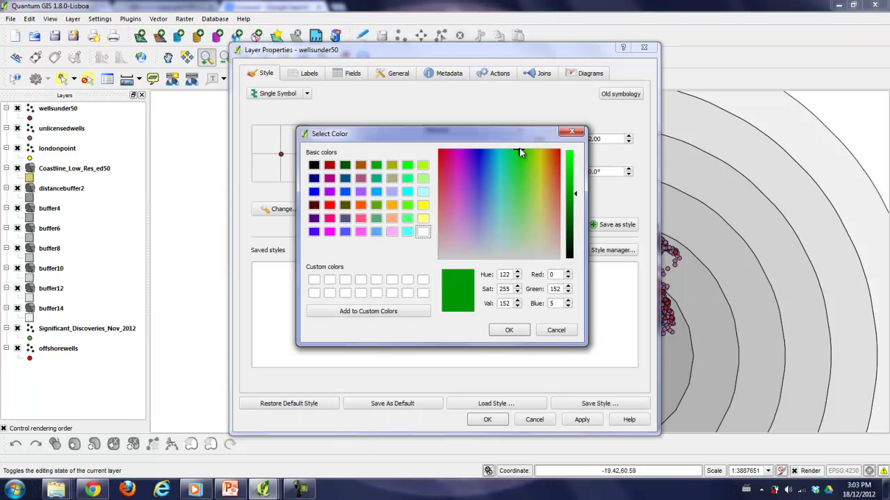
left_click(509, 330)
key("XF86AudioLowerVolume")
key("XF86AudioLowerVolume")
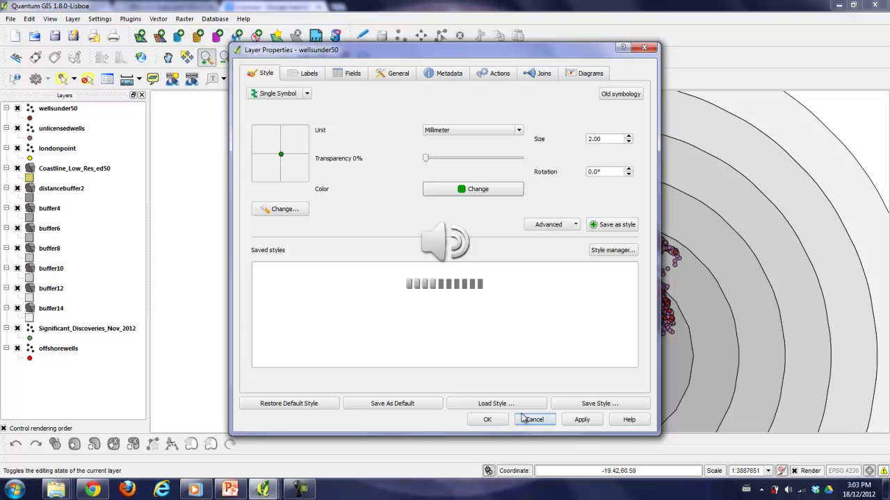
left_click(488, 420)
left_click(6, 108)
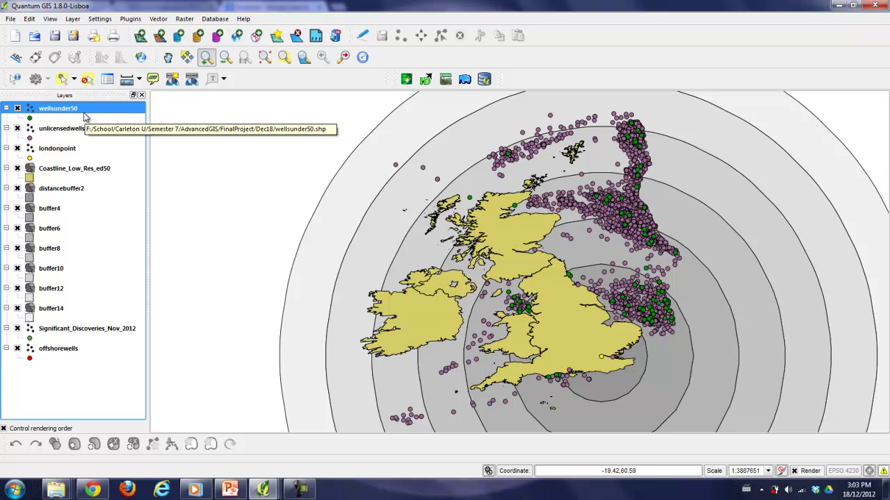
left_click(299, 490)
left_click(300, 490)
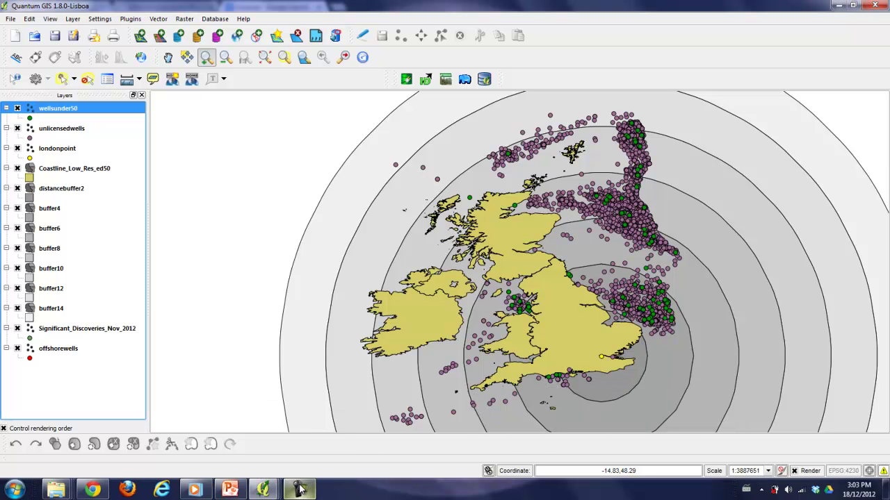